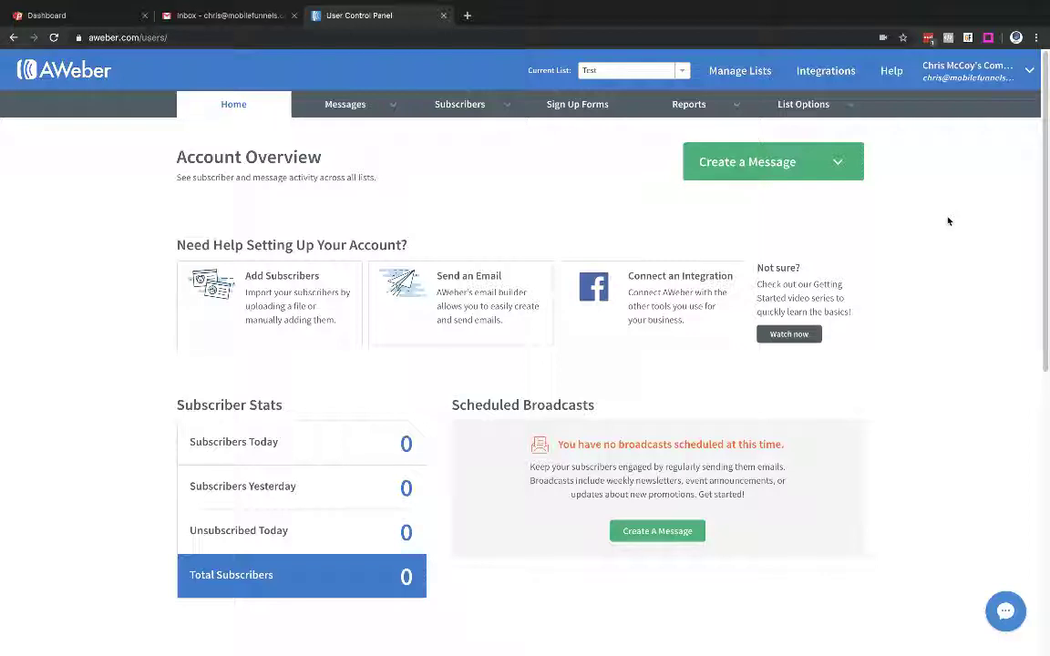
# Start a new AWeber list and review the prefilled company and sender details
pyautogui.scroll(-5, 948, 222)
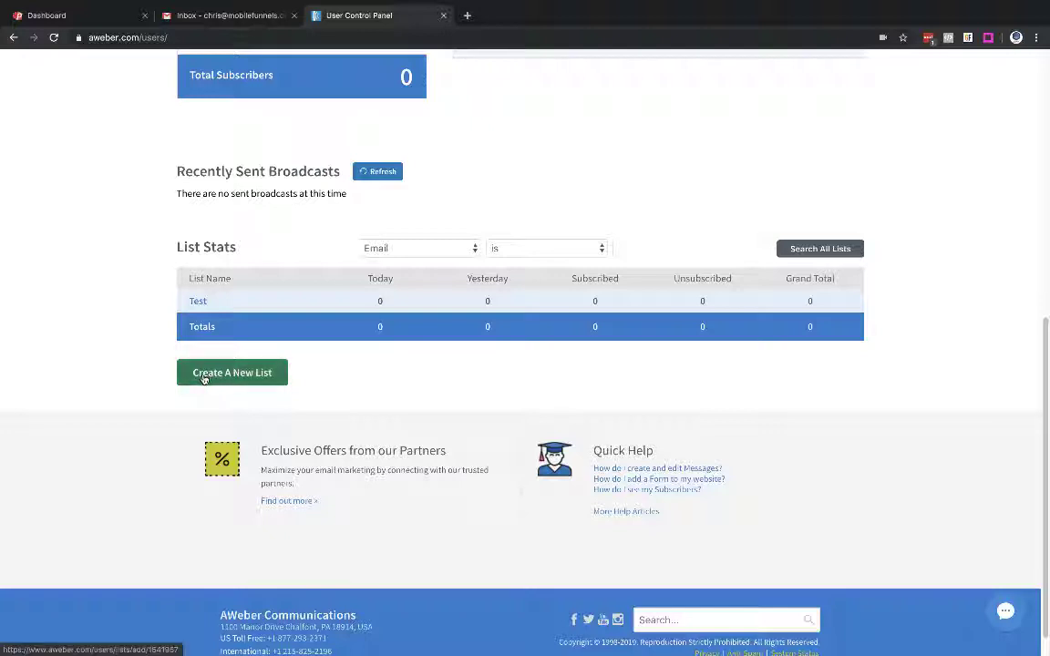
pyautogui.scroll(5, 206, 376)
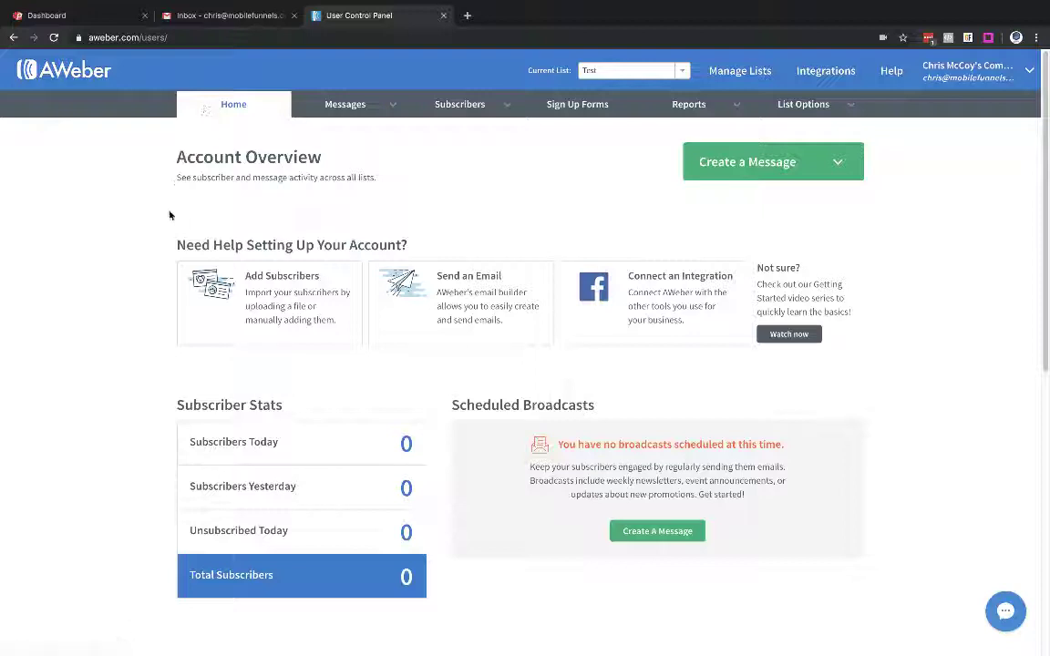
pyautogui.scroll(-5, 166, 219)
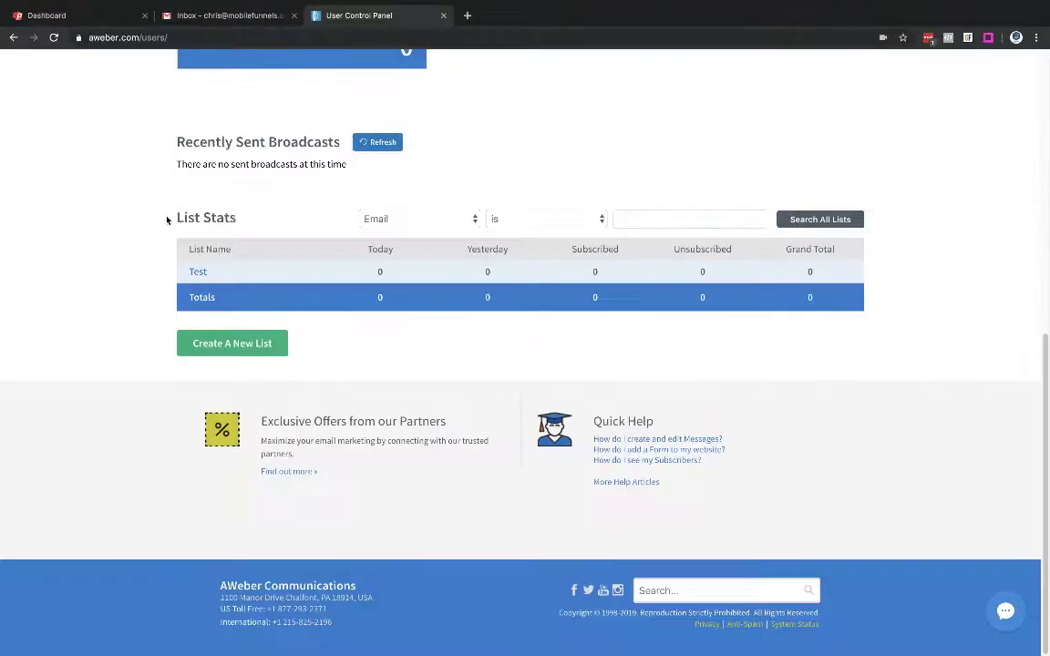
pyautogui.click(202, 348)
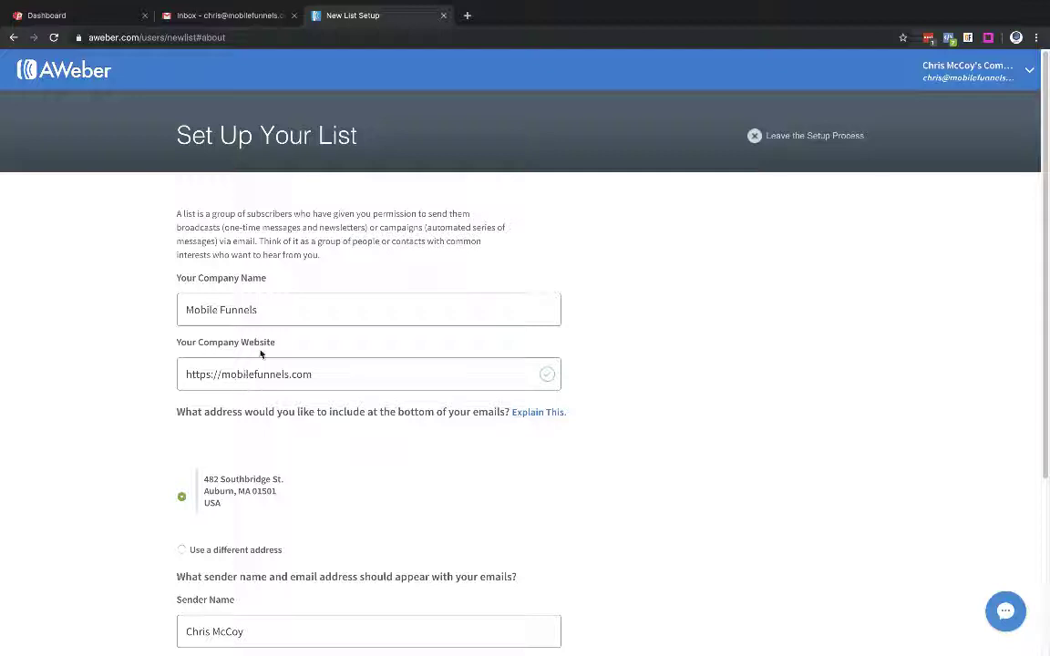
pyautogui.scroll(-2, 315, 377)
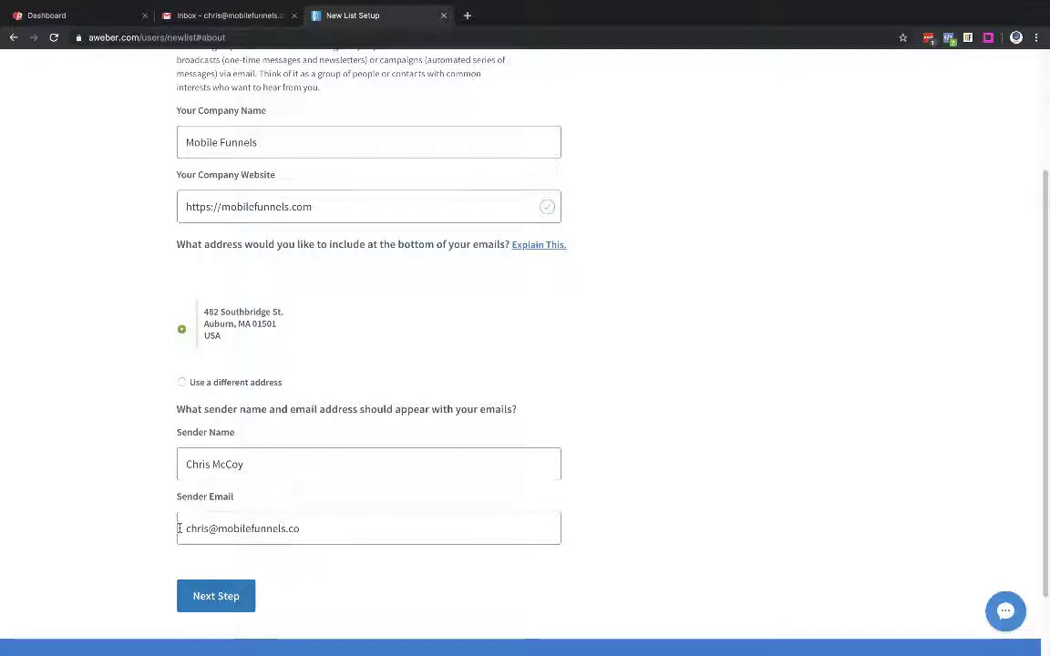
# Advance to the list naming step, then open the Toledo Hair Salon site in Phonesites
pyautogui.click(223, 598)
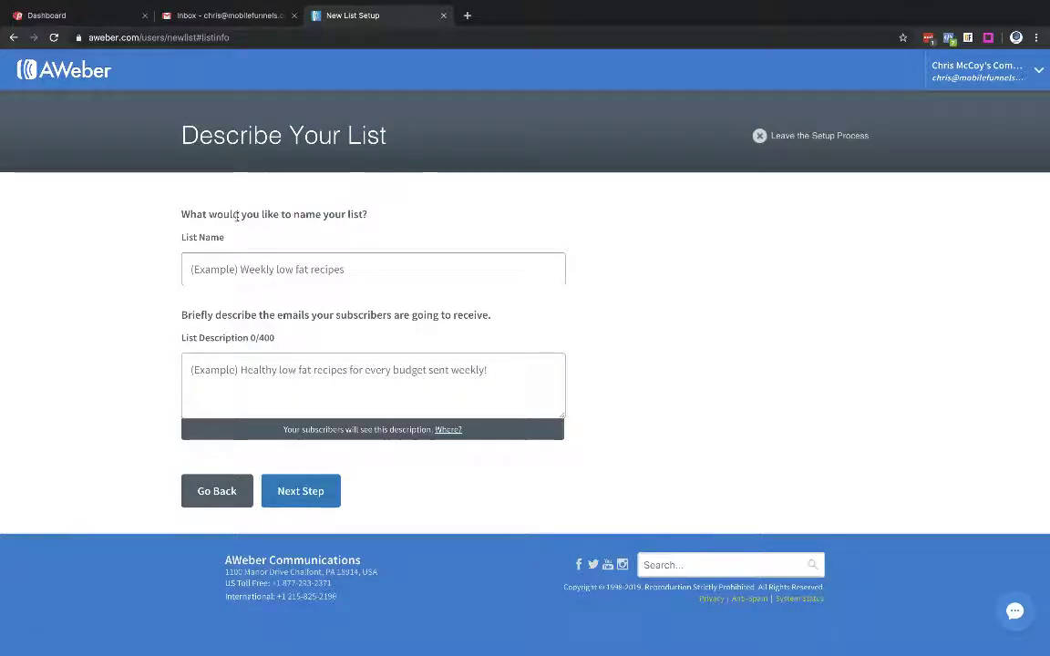
pyautogui.click(98, 16)
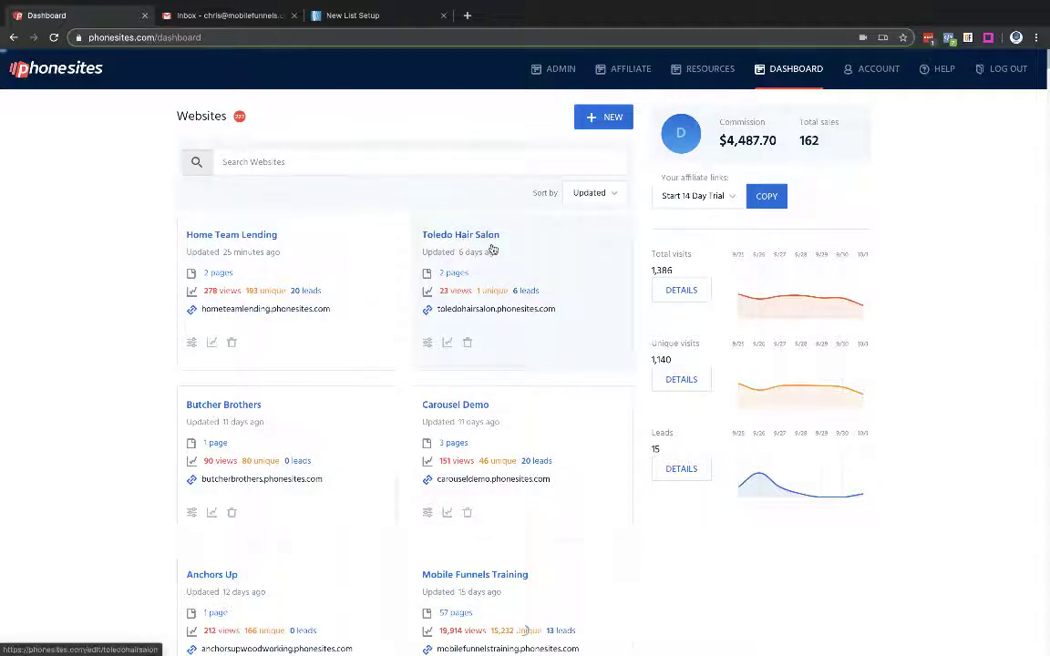
pyautogui.click(461, 235)
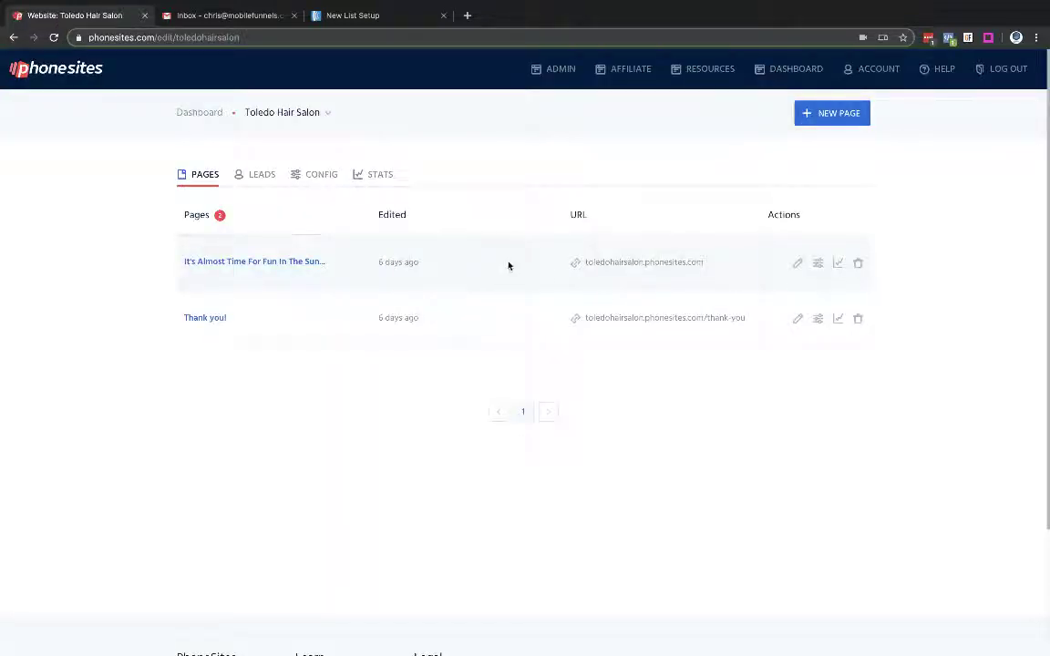
# Enter 'PS User Demo - Toledo Hair Salon' as the list name, fixing the 'Har' and 'Users' typos
pyautogui.click(347, 16)
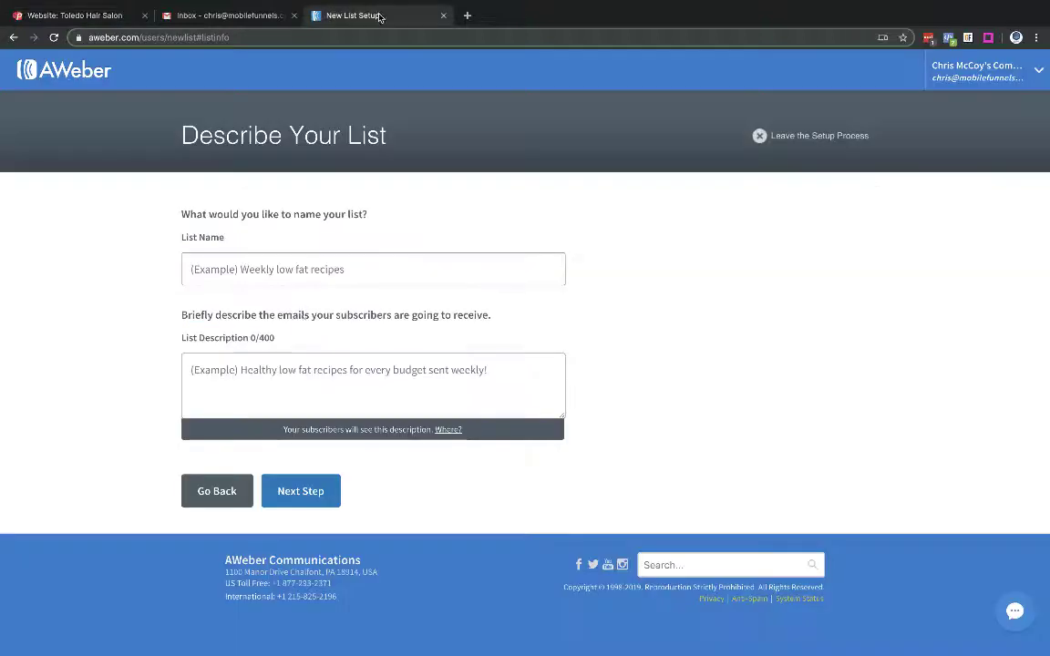
pyautogui.click(258, 267)
pyautogui.write('PS')
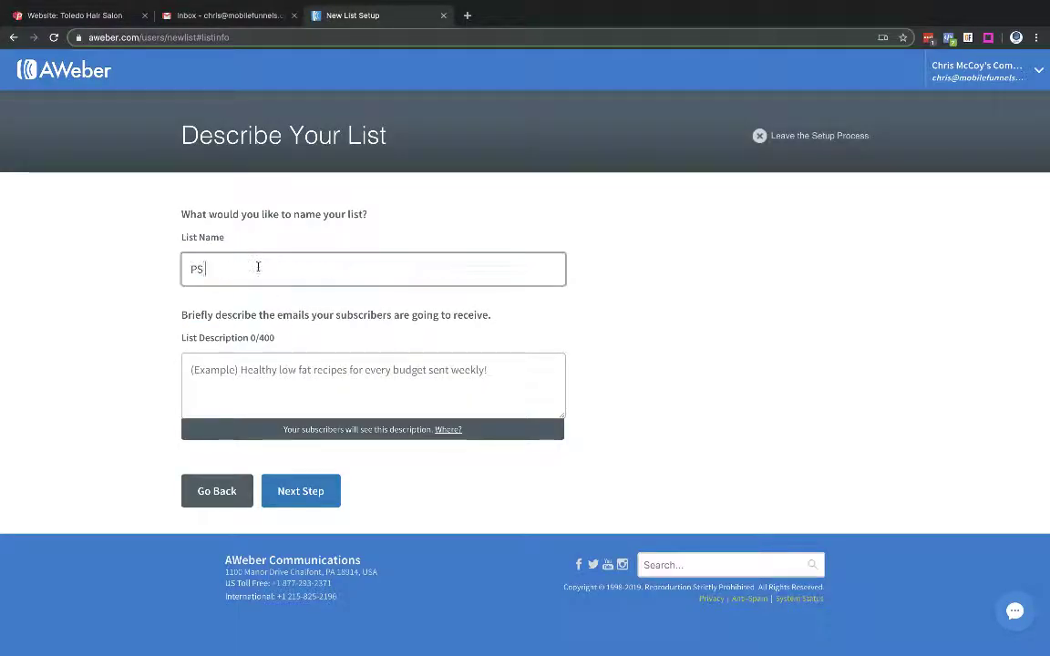
pyautogui.write(' Users Demo -')
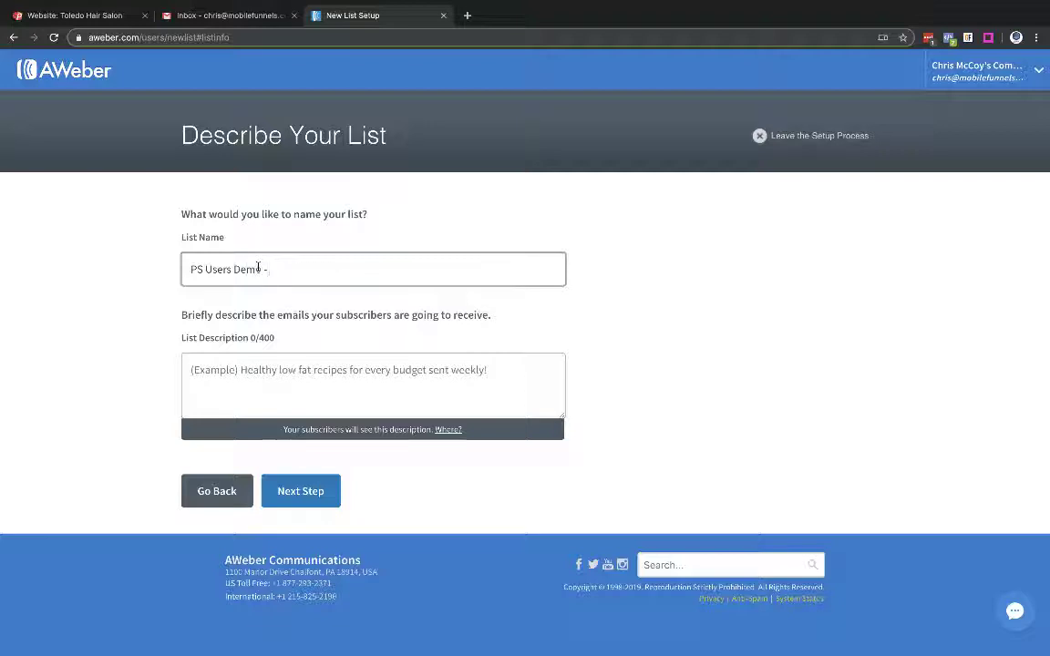
pyautogui.write(' Toledo H')
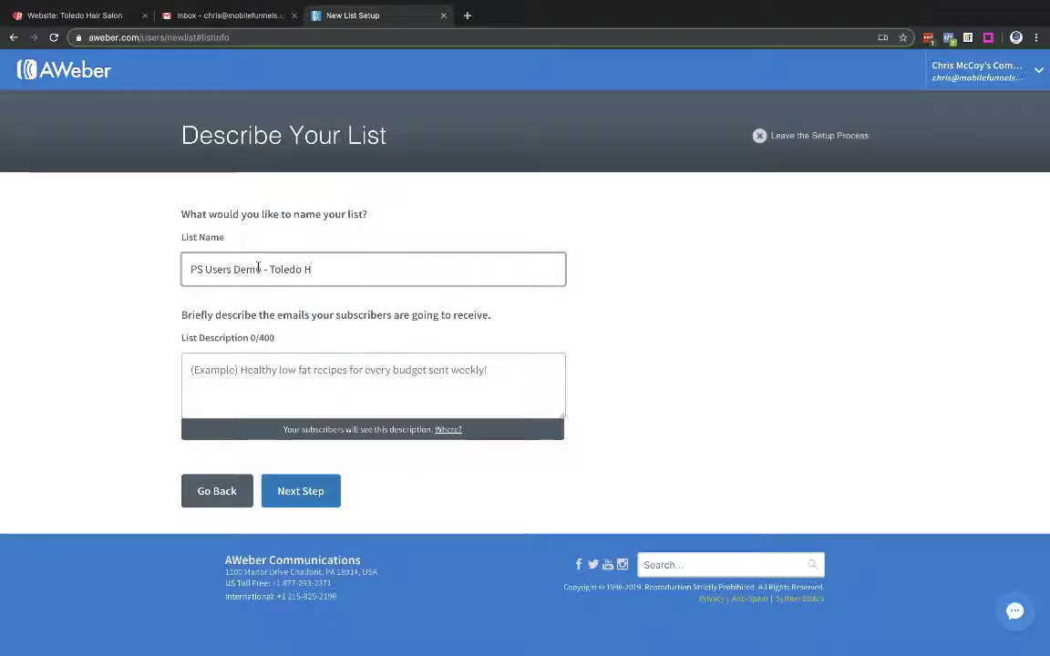
pyautogui.write('air Salo')
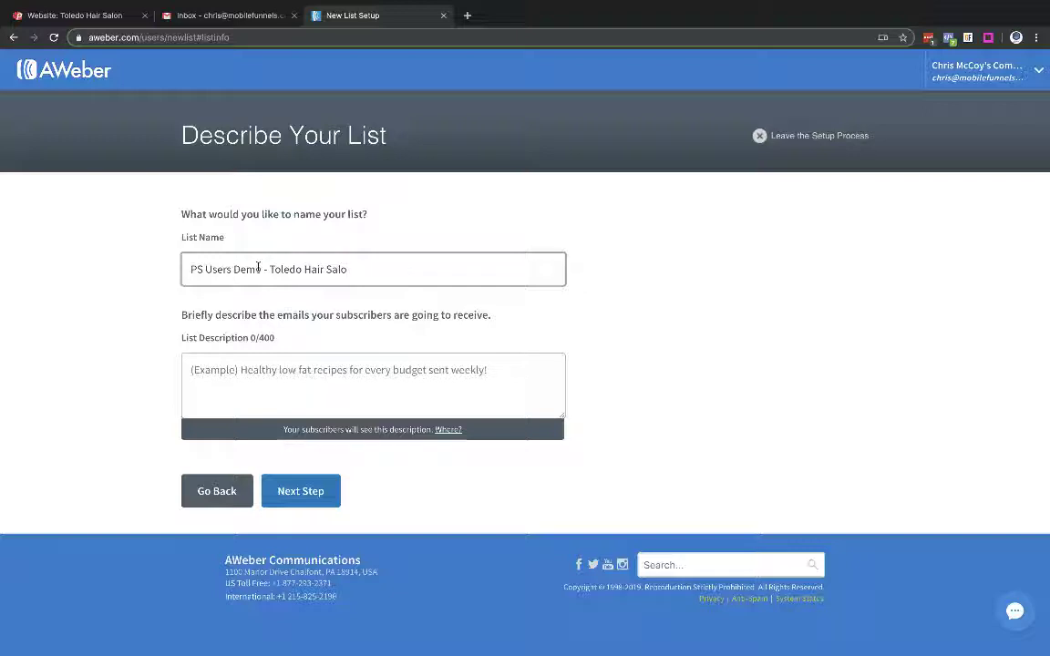
pyautogui.click(230, 270)
pyautogui.press('BackSpace')
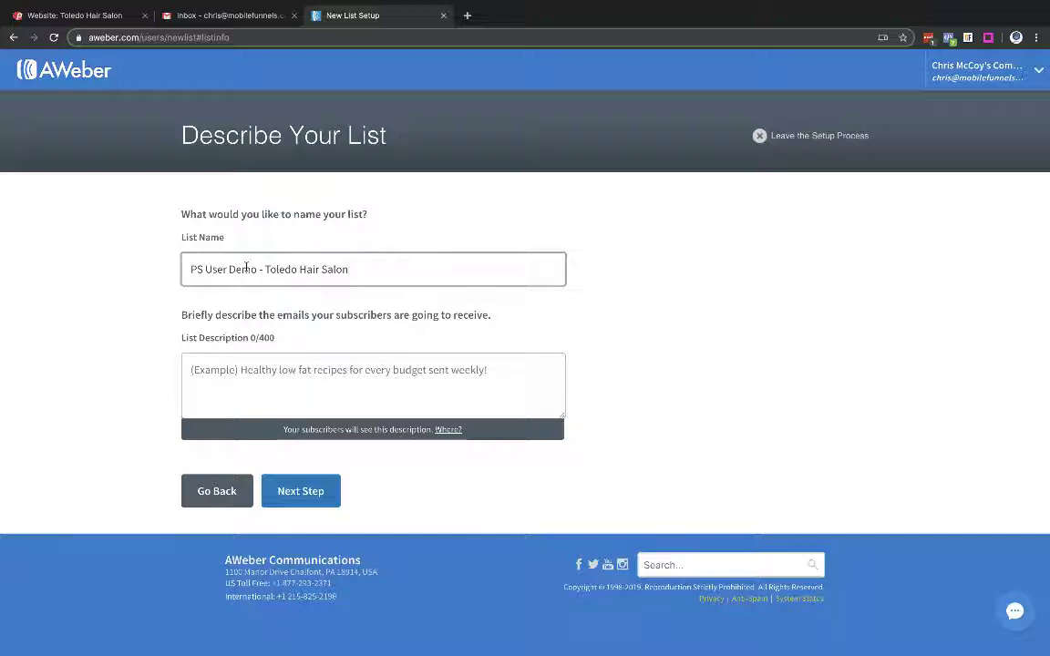
pyautogui.click(276, 370)
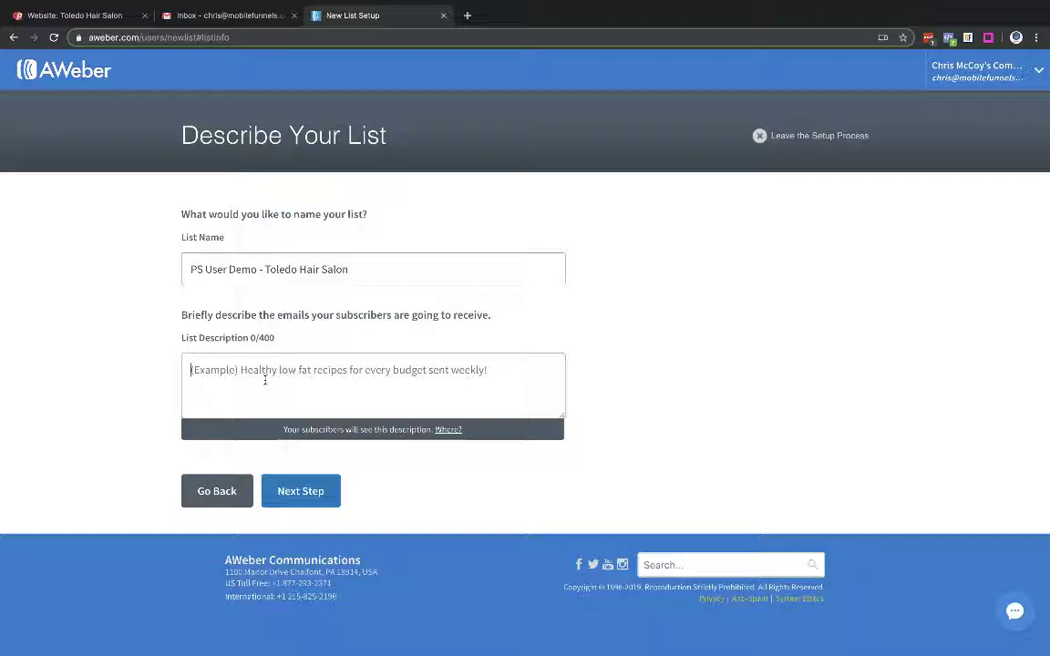
# Describe the list as 'Thanks! You've been added to the Toledo Hair Salon list so that we can update you on…'
pyautogui.write('Thanks!')
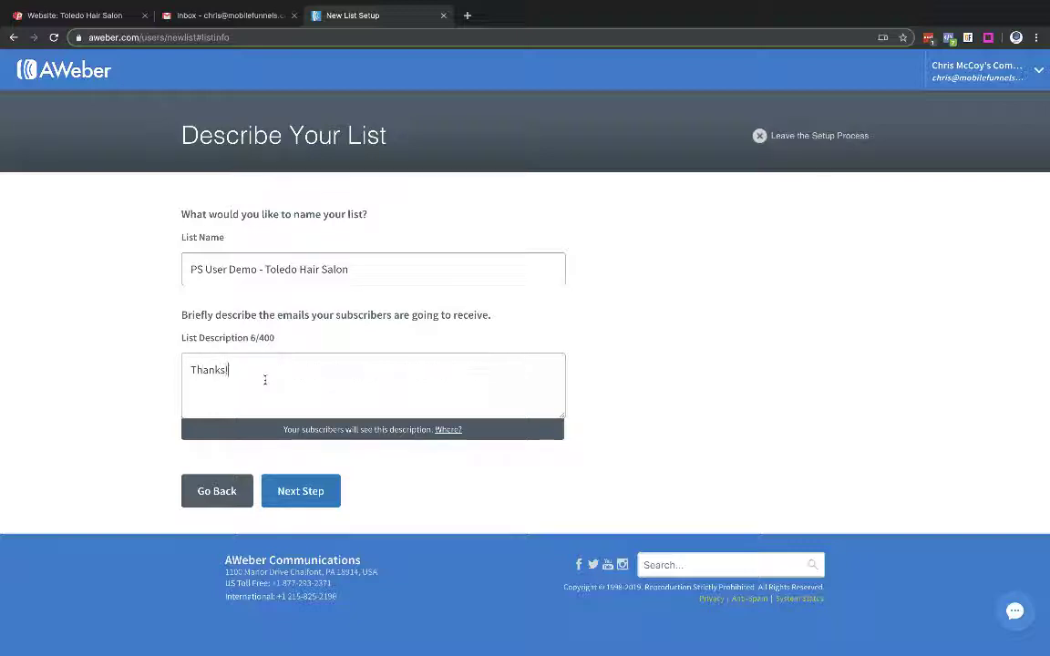
pyautogui.write(" You've been added to the")
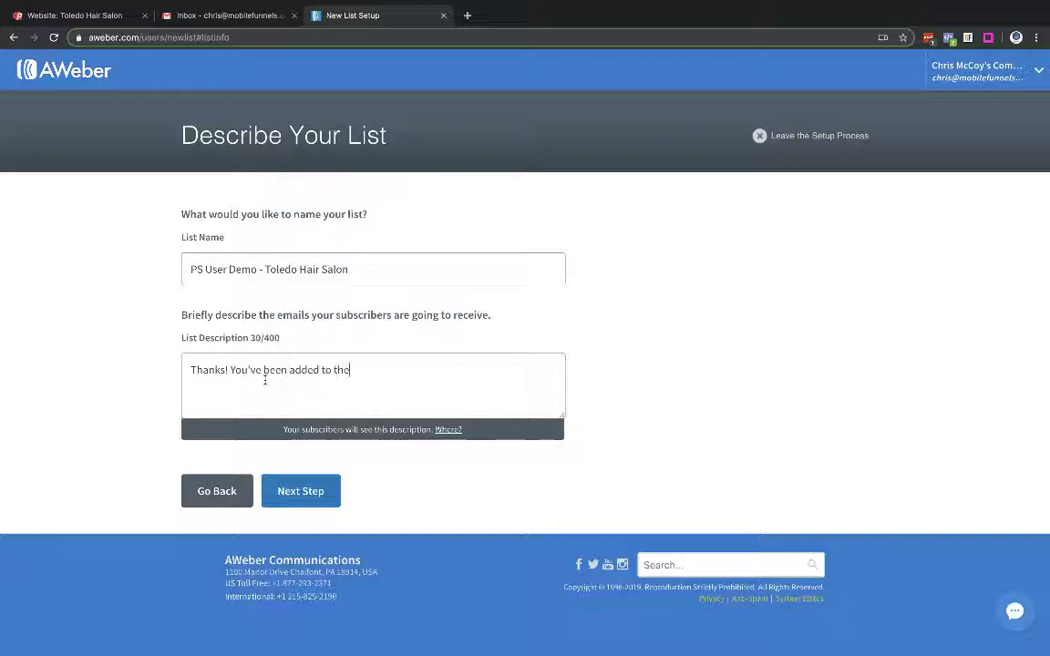
pyautogui.write(' Tol')
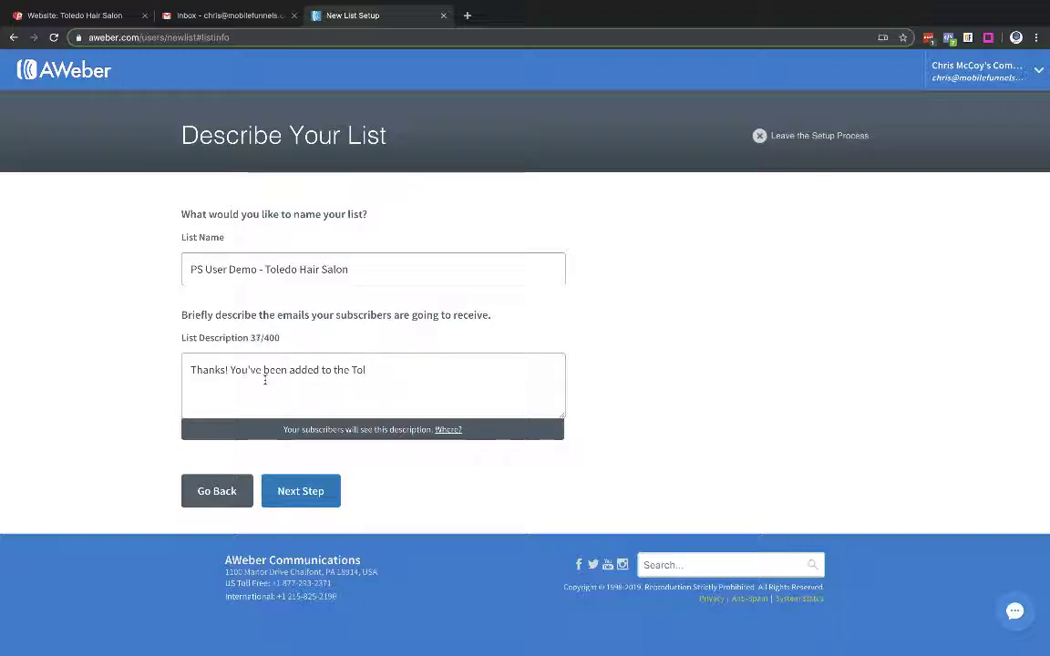
pyautogui.write('edo Hair')
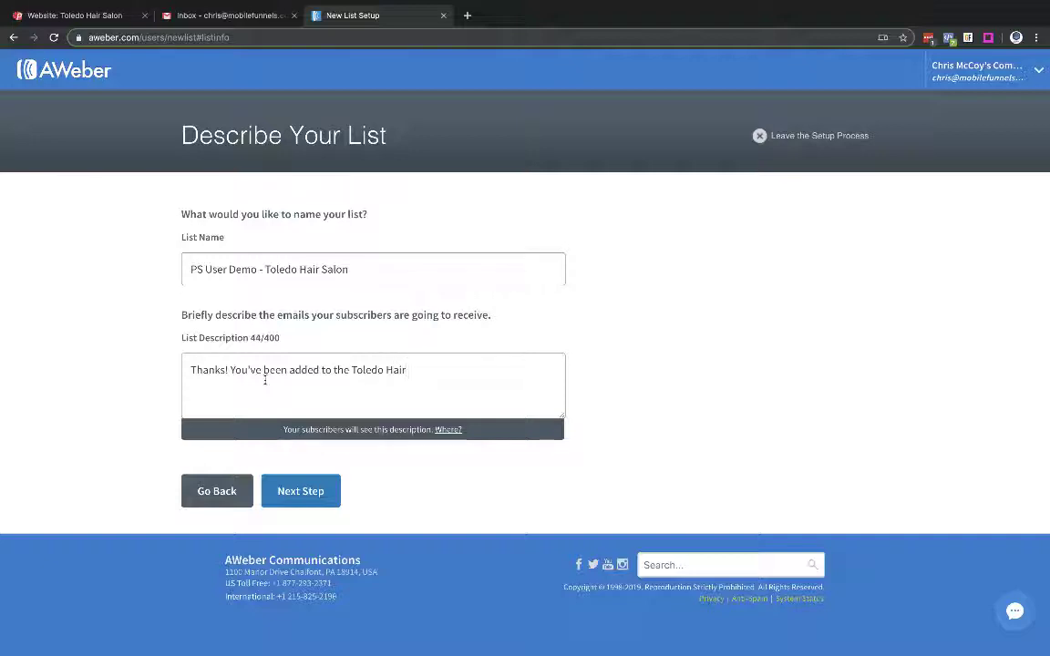
pyautogui.write(' Salon list s')
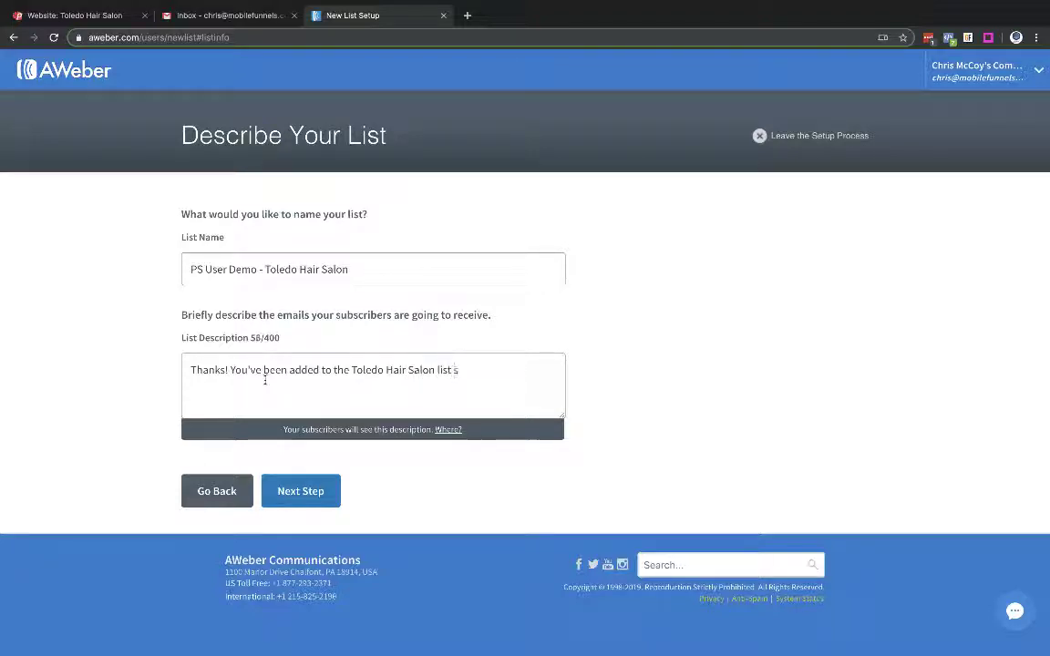
pyautogui.write('o that we can update')
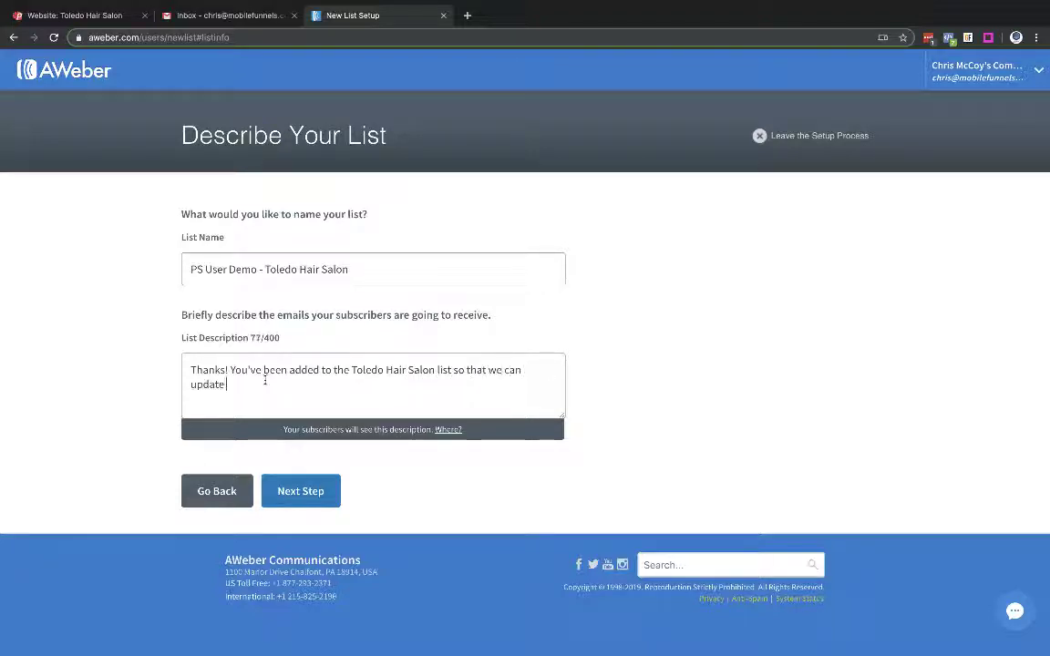
pyautogui.write(' you on all the ')
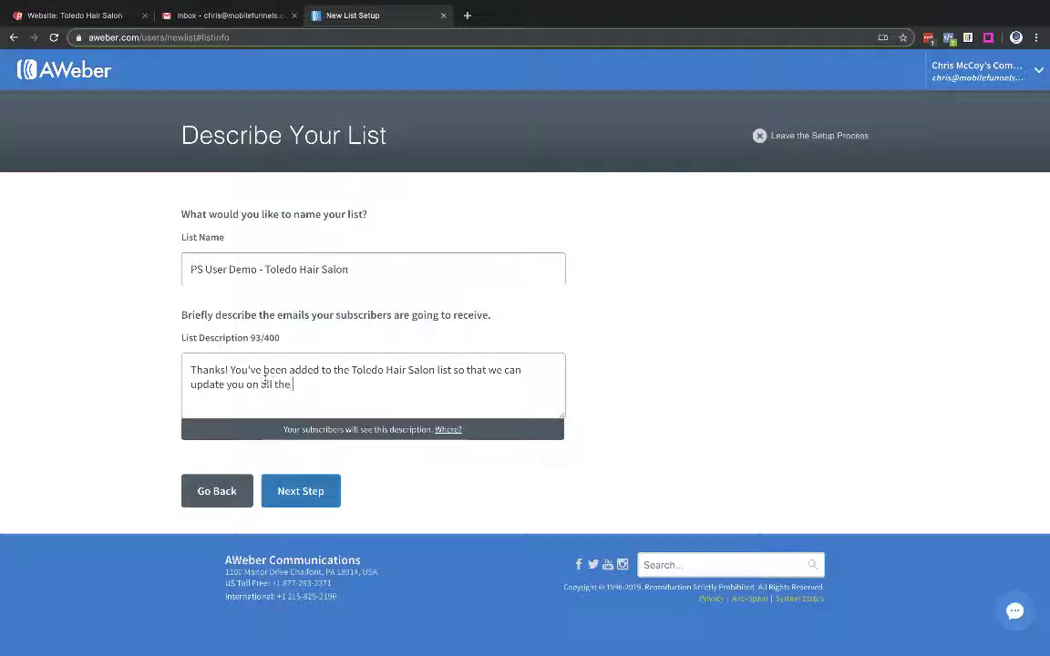
pyautogui.write('new ')
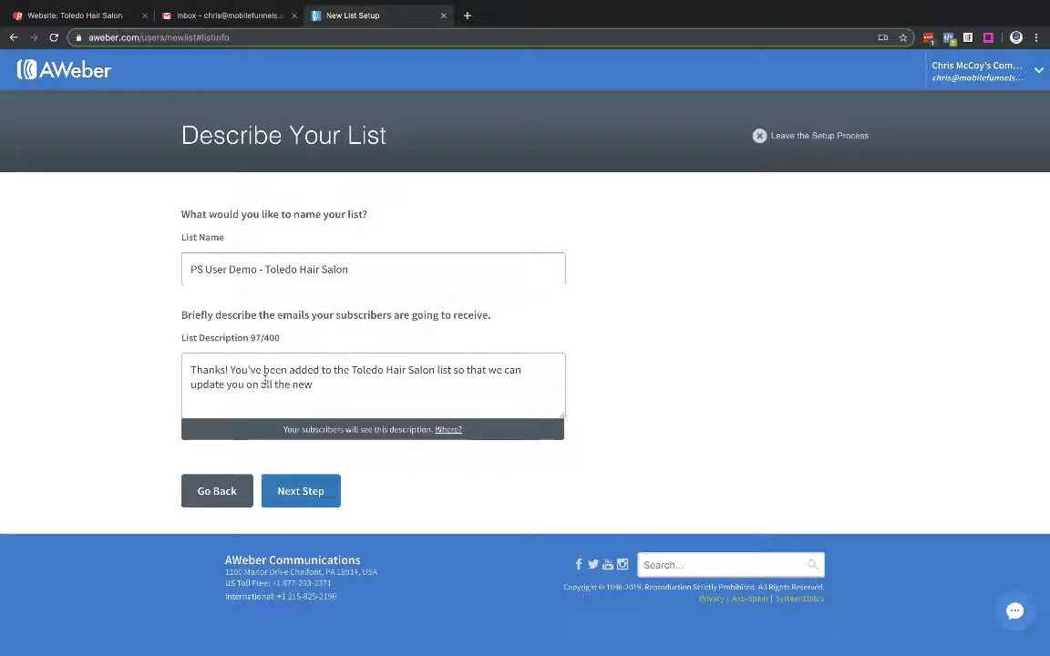
pyautogui.write("hot deals we're offering.")
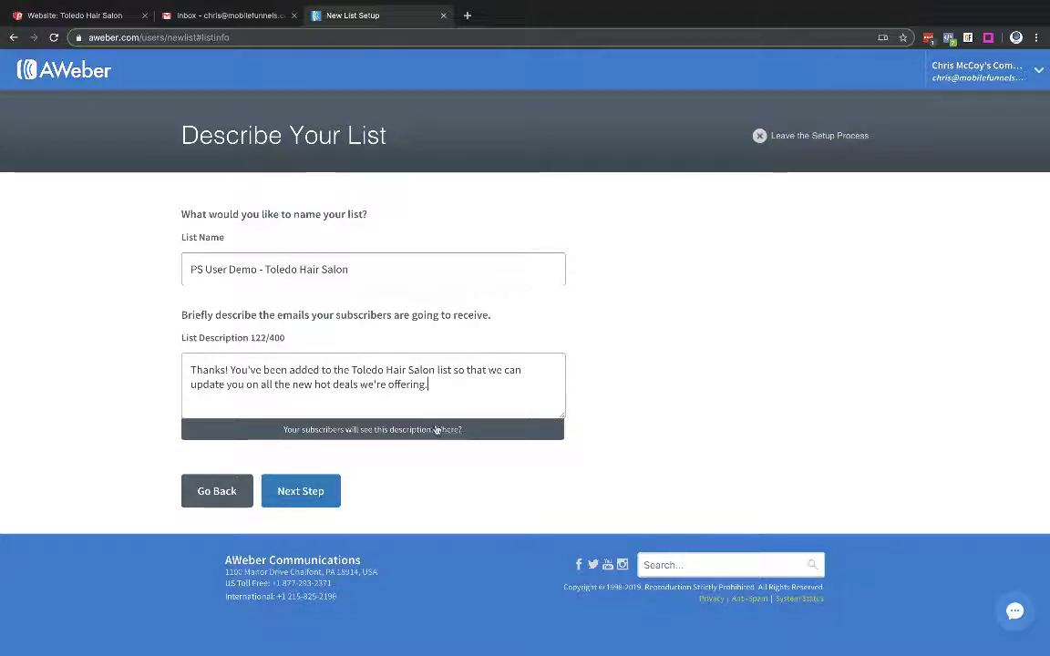
# Advance to the confirmation message step and review the default subject line and preview
pyautogui.click(284, 492)
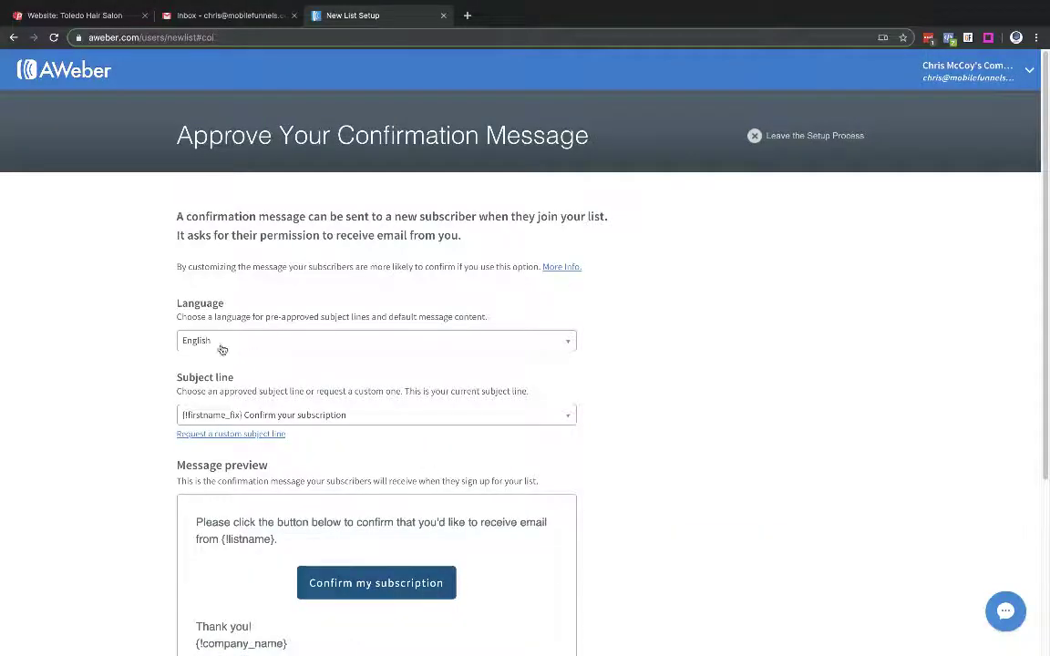
pyautogui.scroll(-1, 151, 382)
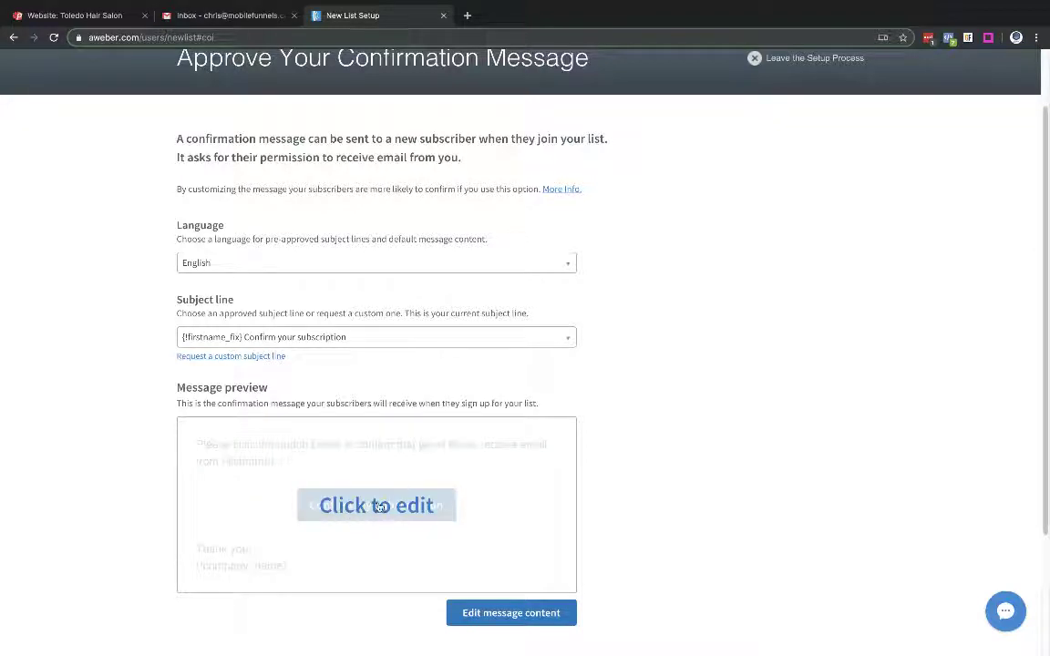
pyautogui.scroll(-1, 337, 496)
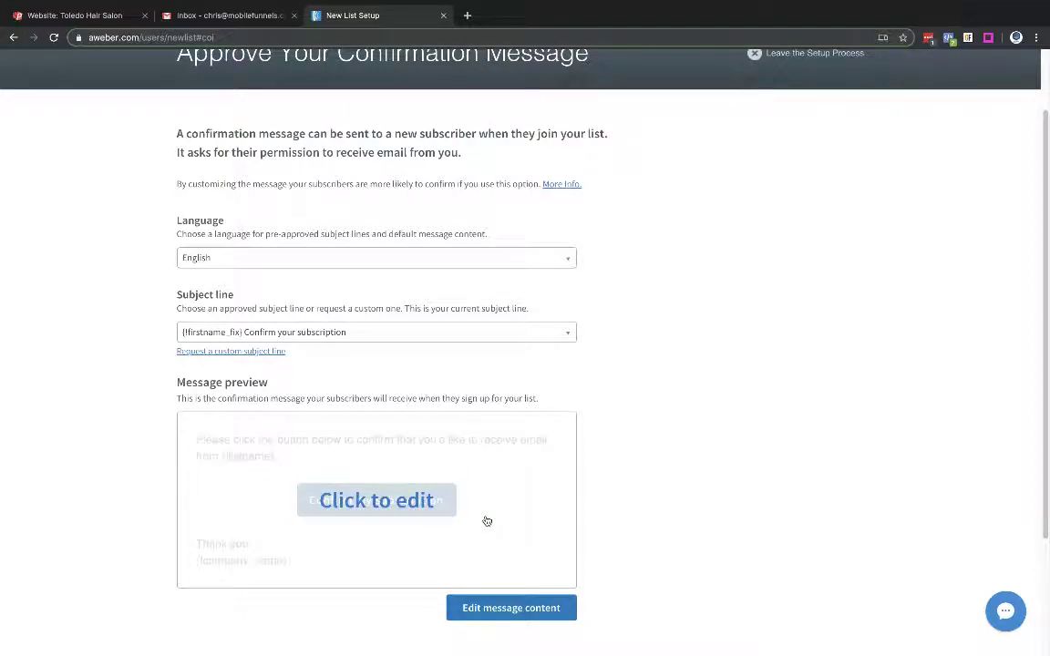
pyautogui.scroll(-1, 487, 521)
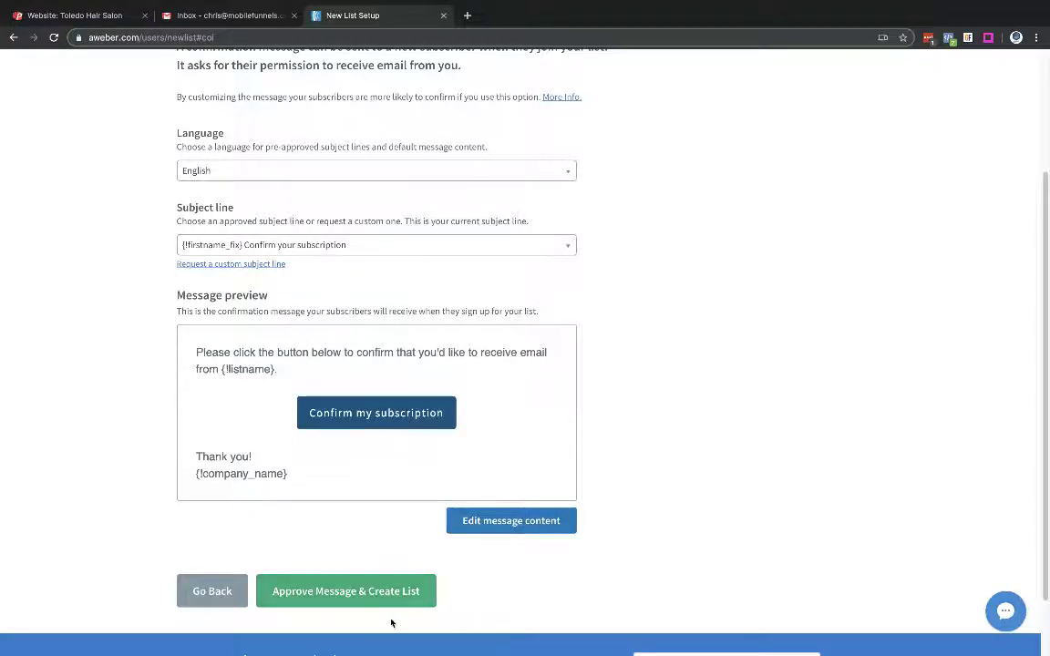
# Approve the confirmation message to create the list, confirm it's the current list, and return to Phonesites
pyautogui.click(368, 592)
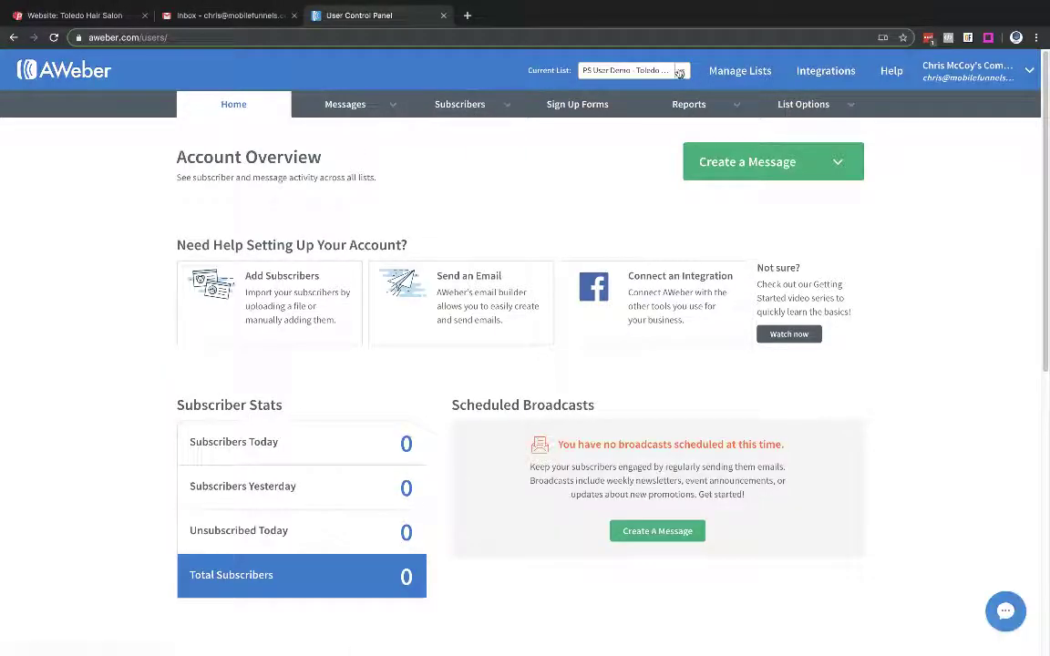
pyautogui.click(647, 71)
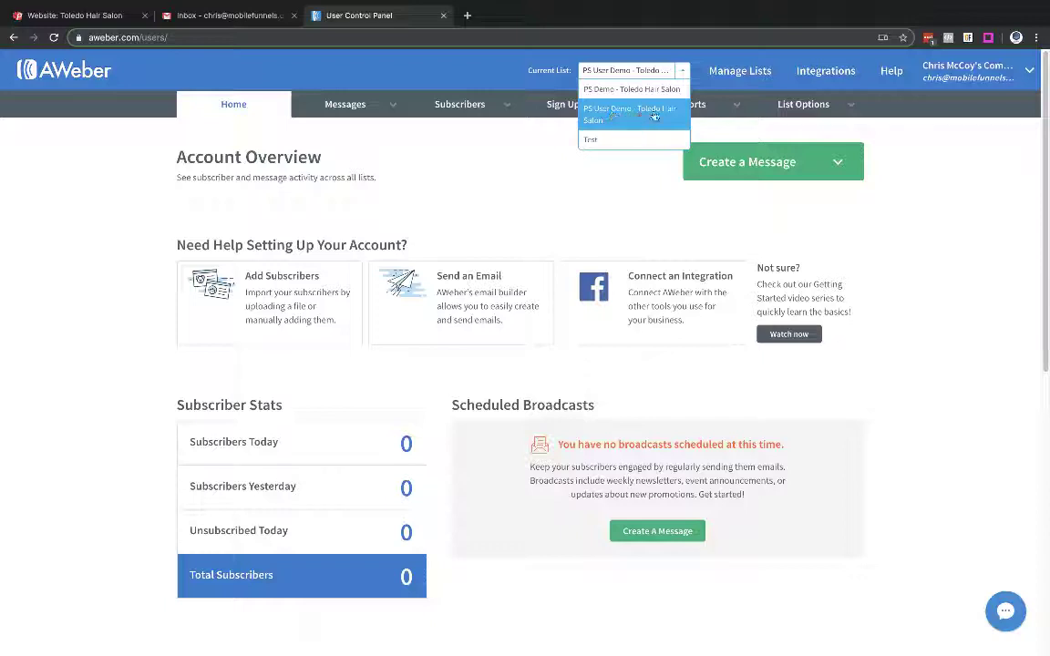
pyautogui.click(166, 206)
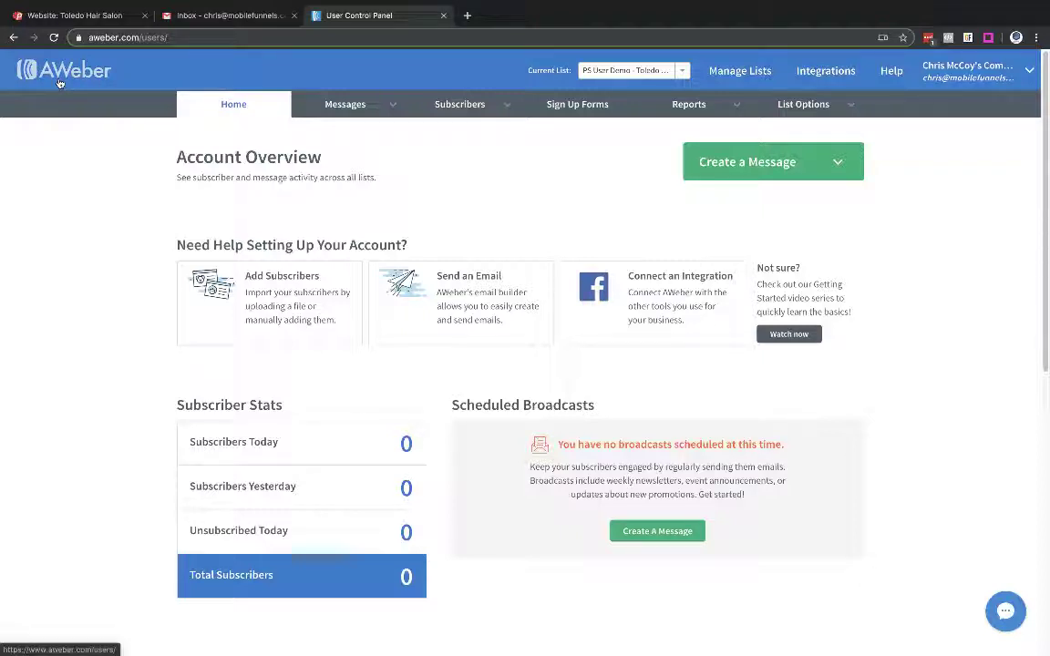
pyautogui.click(52, 15)
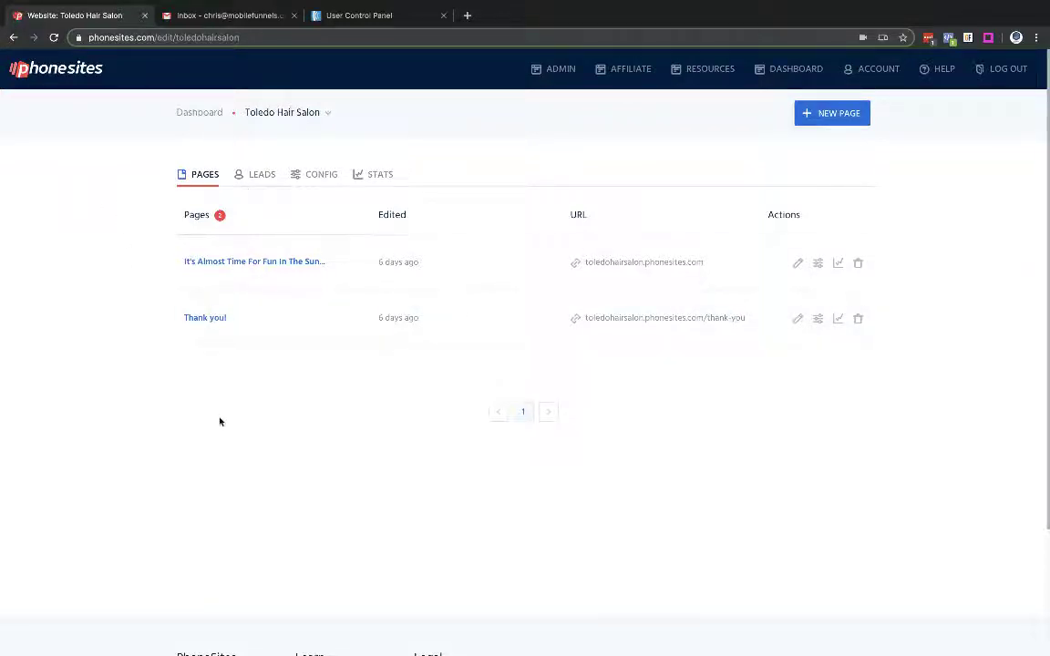
# Connect the Toledo Hair Salon site to AWeber under CONFIG's 3rd Party Integrations, allowing access
pyautogui.click(321, 176)
pyautogui.scroll(-3, 411, 456)
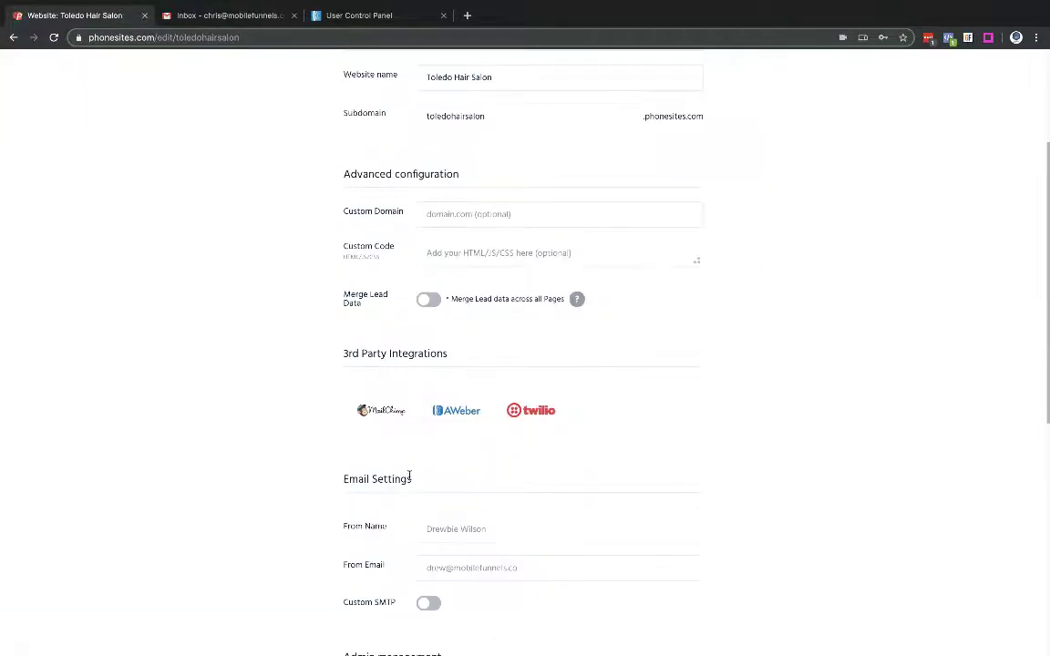
pyautogui.click(455, 412)
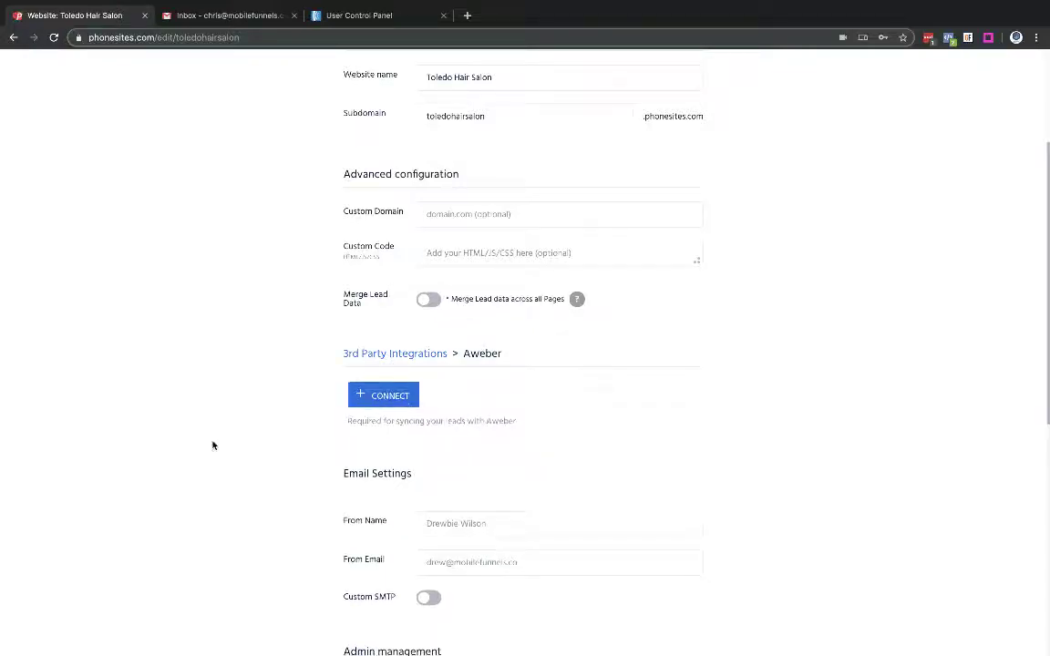
pyautogui.click(361, 397)
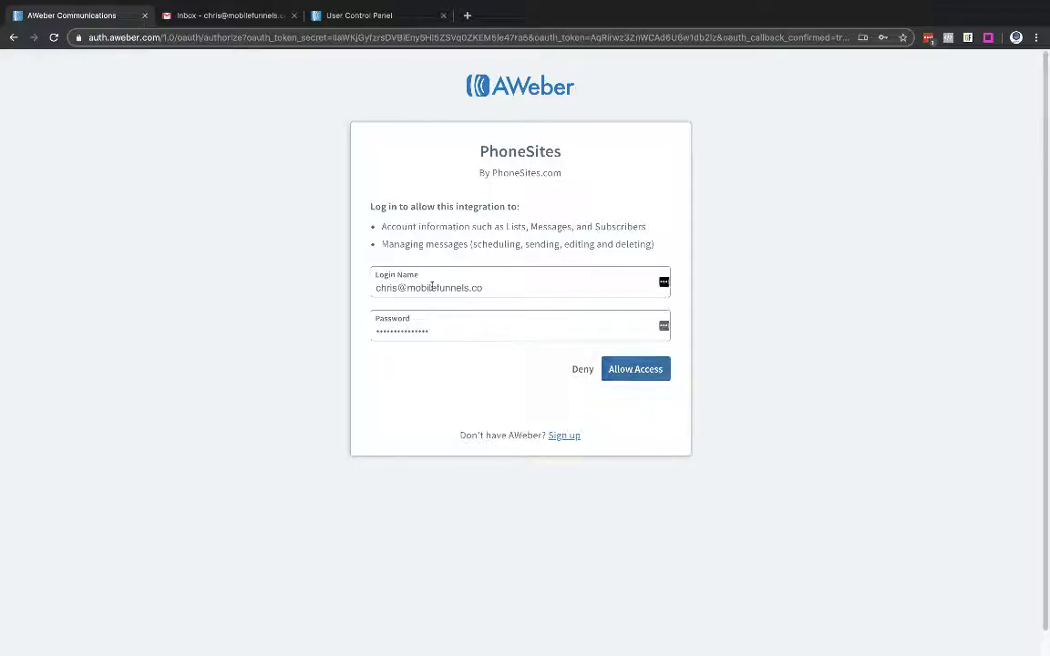
pyautogui.click(637, 369)
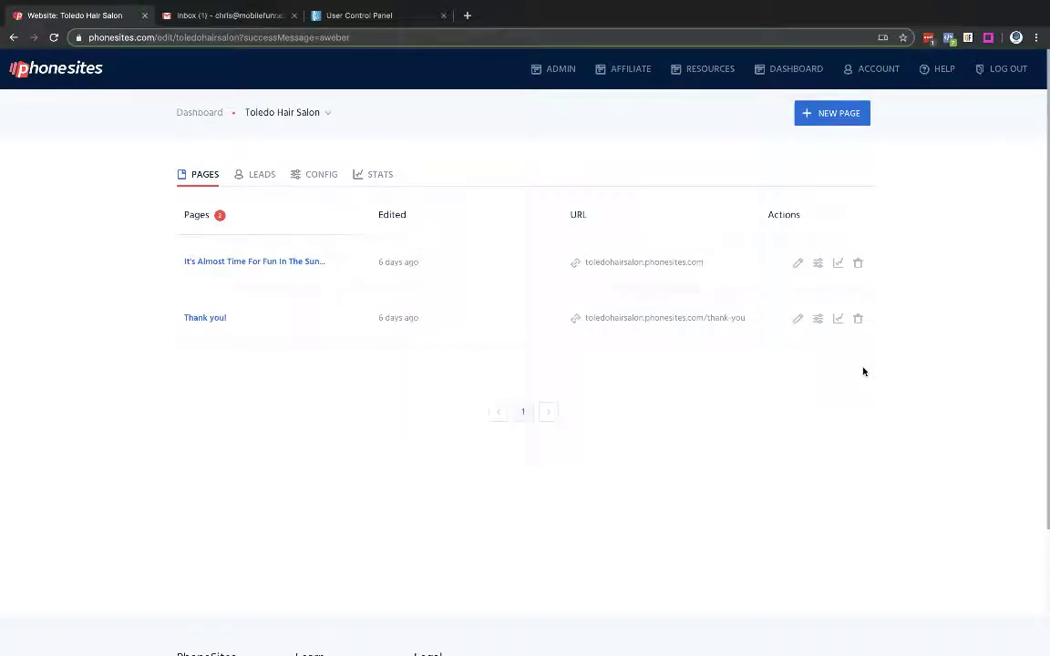
# Confirm the site's AWeber integration shows Connected, then return to the site's pages
pyautogui.click(321, 174)
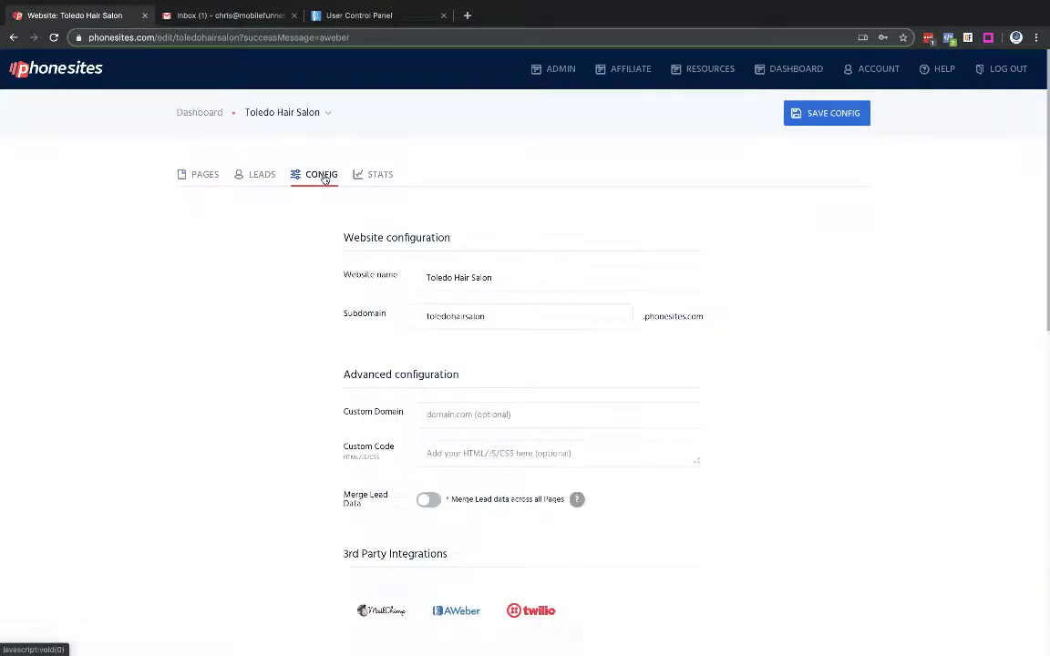
pyautogui.scroll(-2, 317, 380)
pyautogui.click(467, 506)
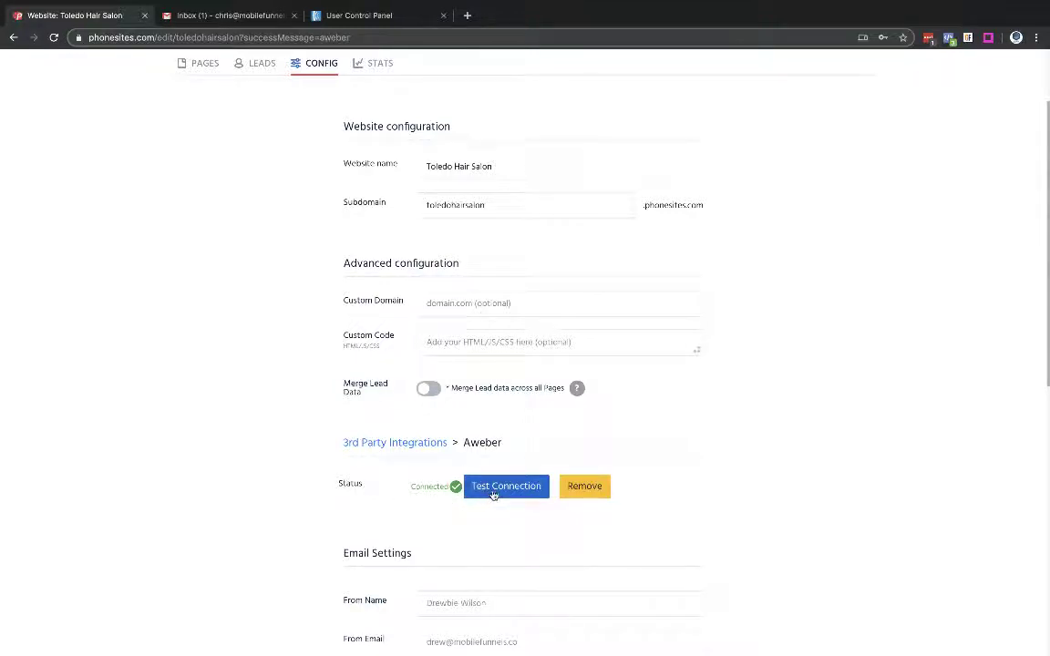
pyautogui.scroll(3, 818, 463)
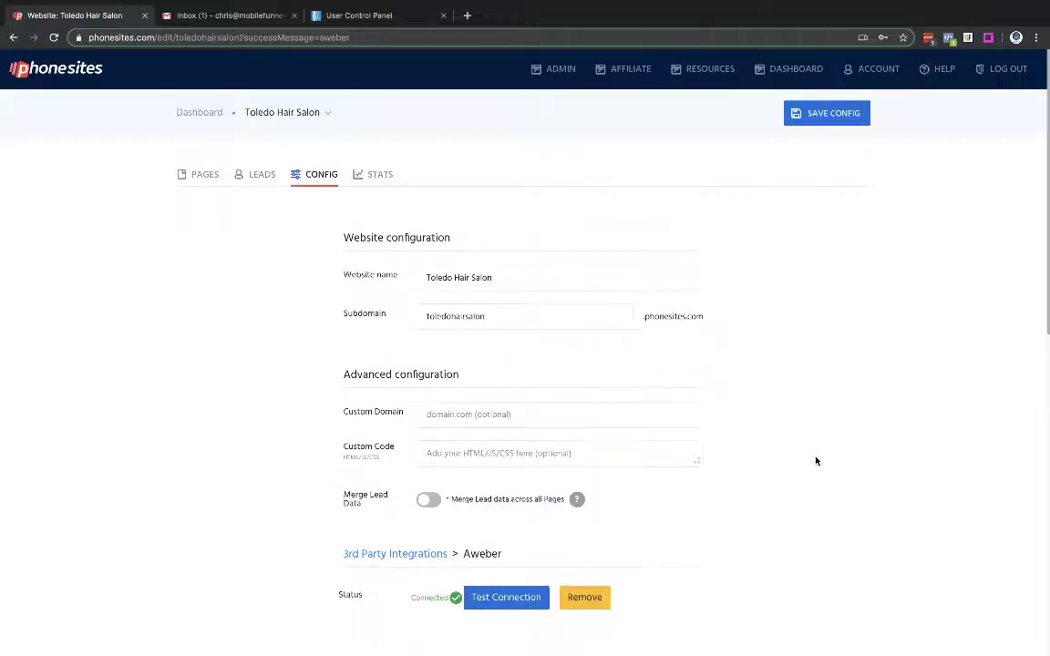
pyautogui.click(206, 175)
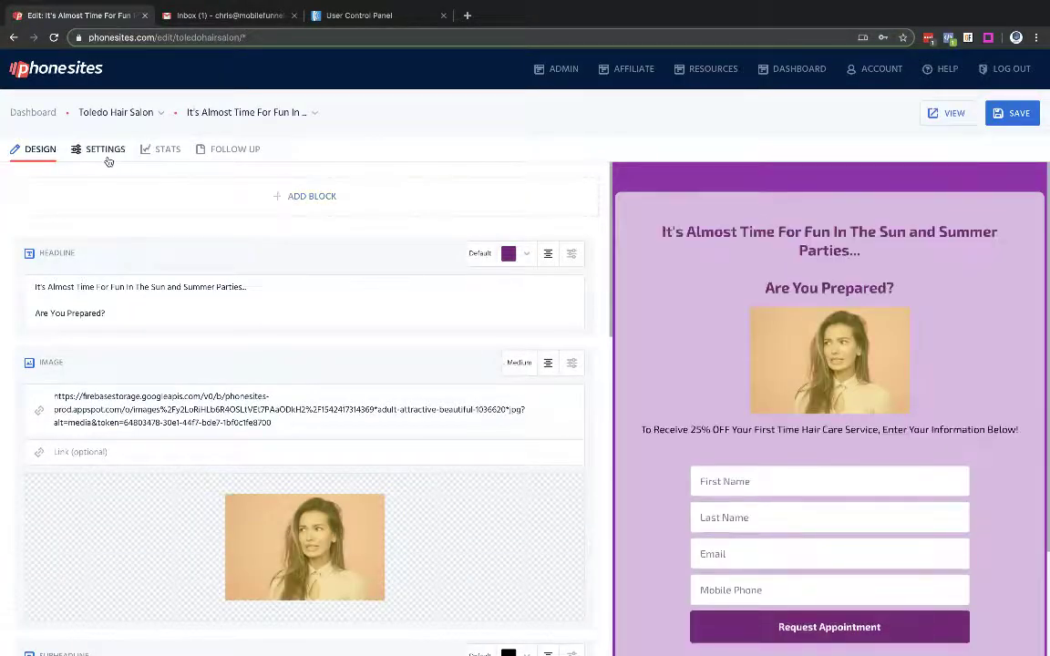
# Set the opt-in page's AWeber list to 'PS User Demo - Toledo Hair Salon' and save it
pyautogui.click(103, 153)
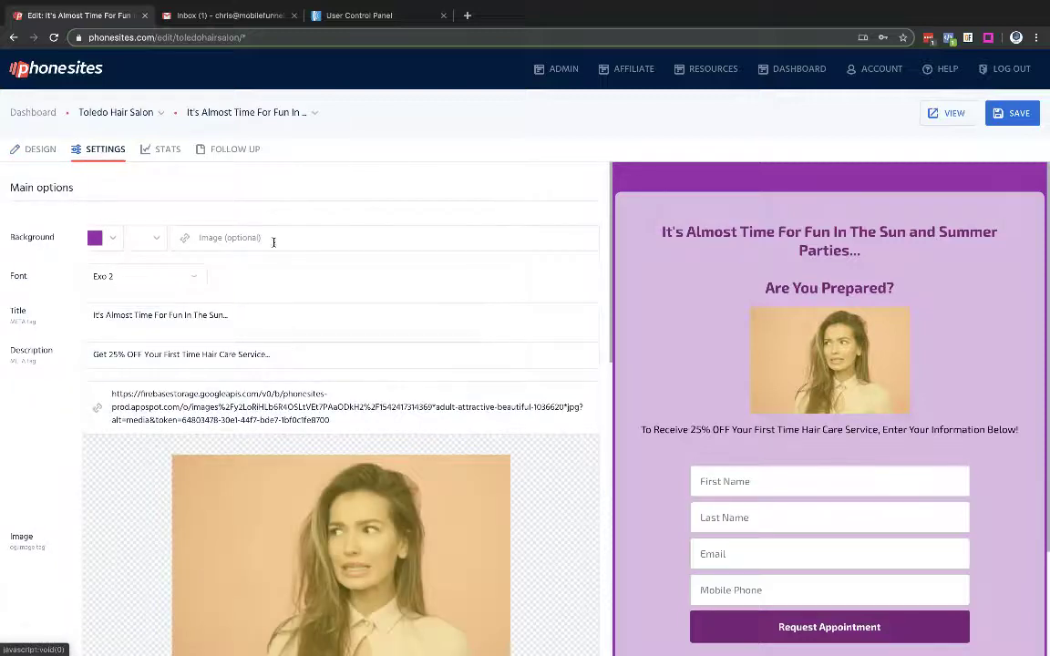
pyautogui.scroll(-1, 276, 241)
pyautogui.scroll(-10, 276, 242)
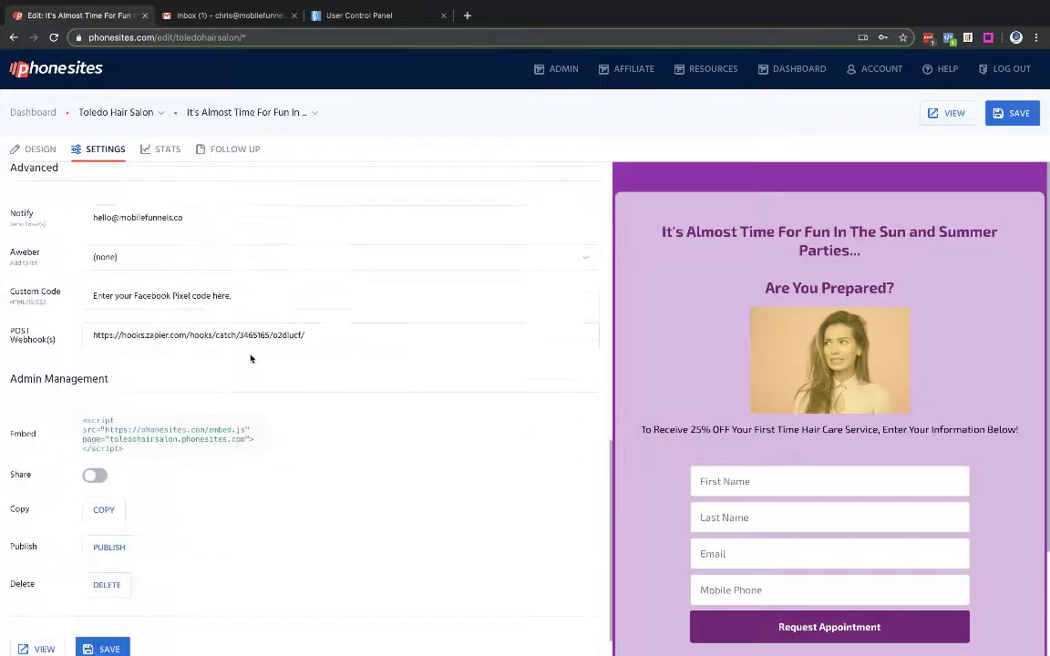
pyautogui.scroll(1, 229, 365)
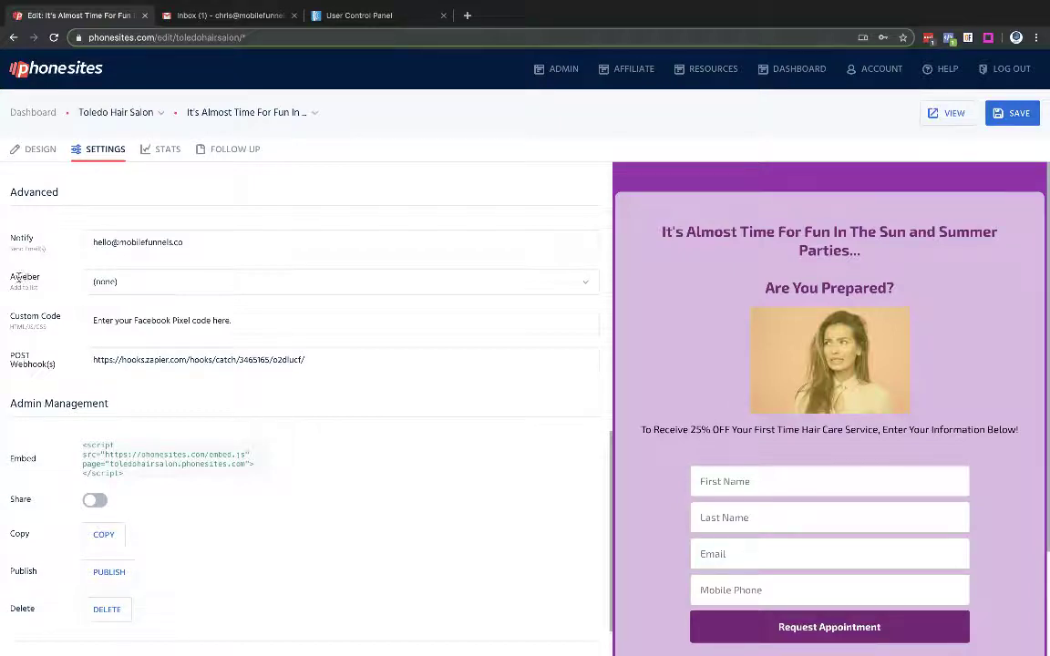
pyautogui.click(588, 285)
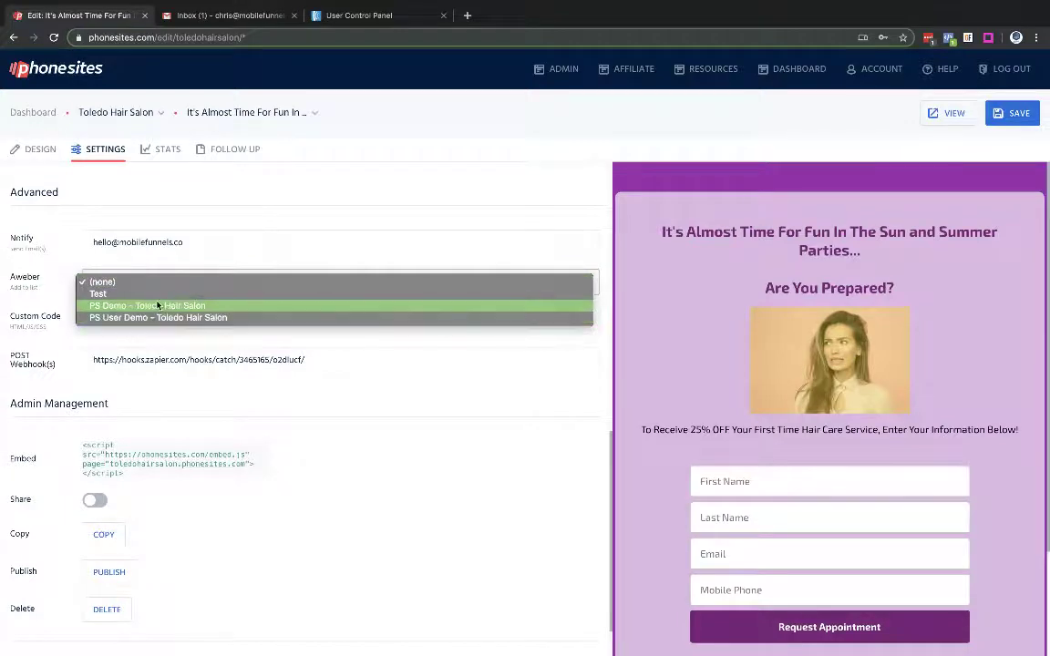
pyautogui.click(112, 319)
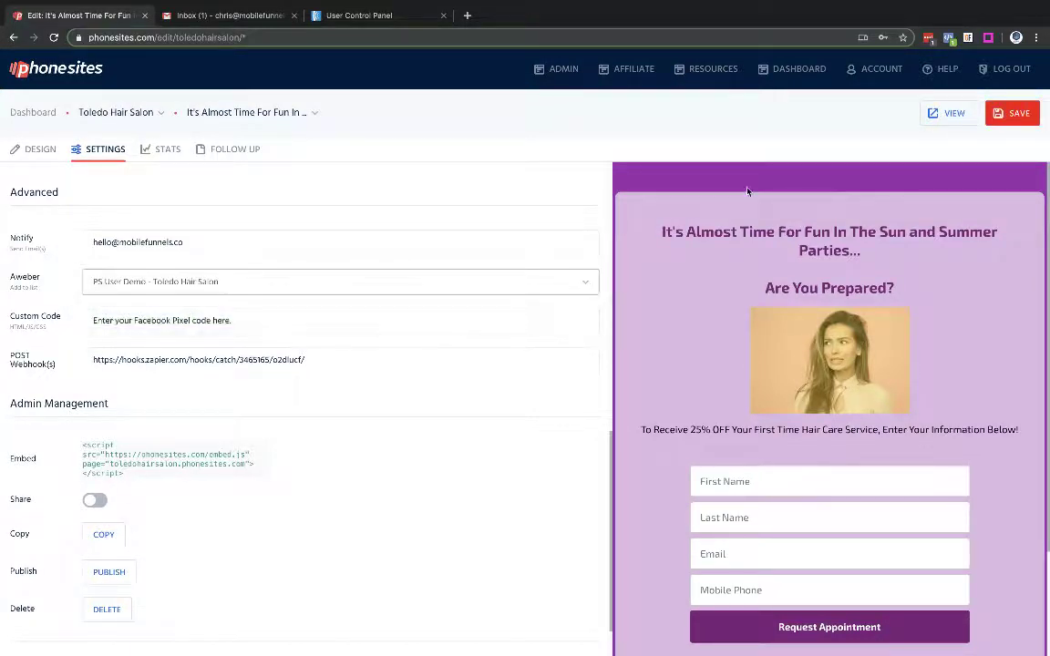
pyautogui.click(1026, 118)
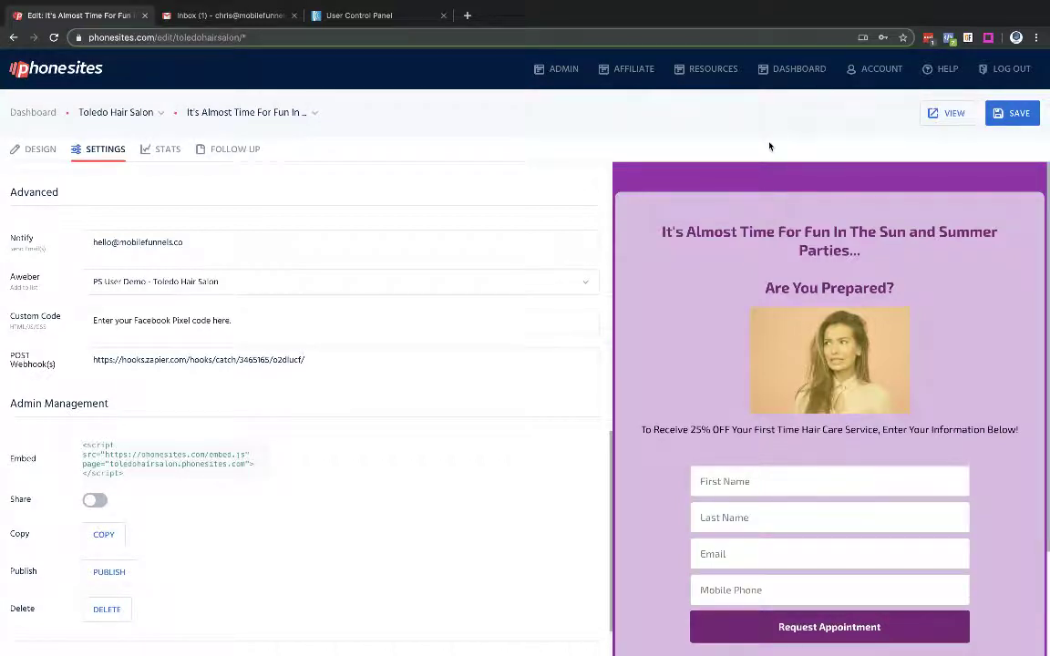
# In Gmail, open the 'You've Connected PhoneSites' email and move it to Trash
pyautogui.click(228, 16)
pyautogui.click(262, 164)
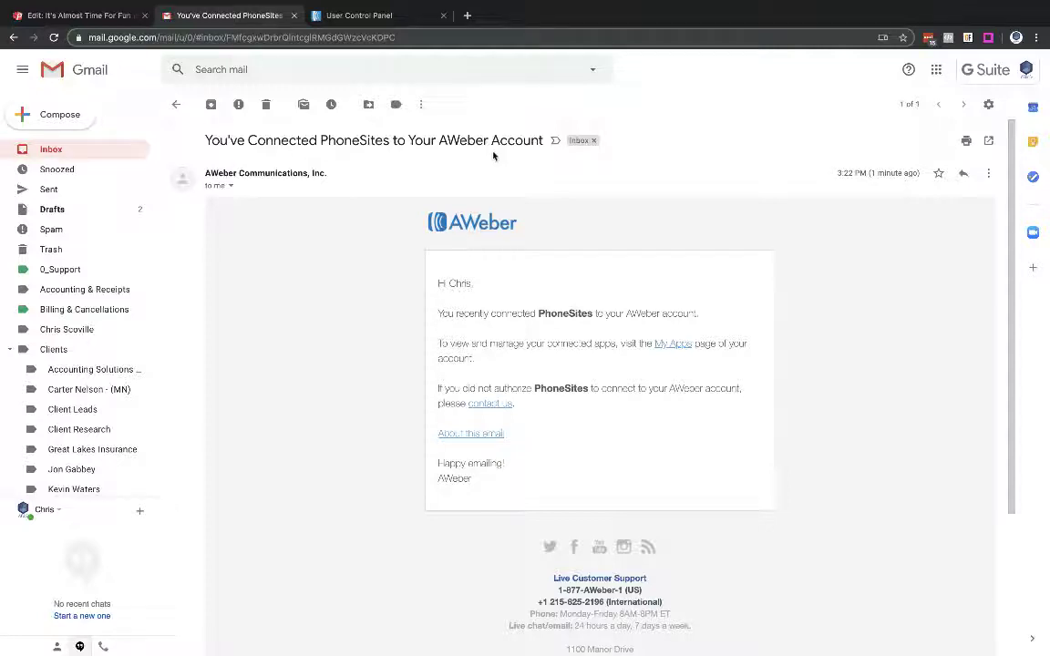
pyautogui.click(265, 104)
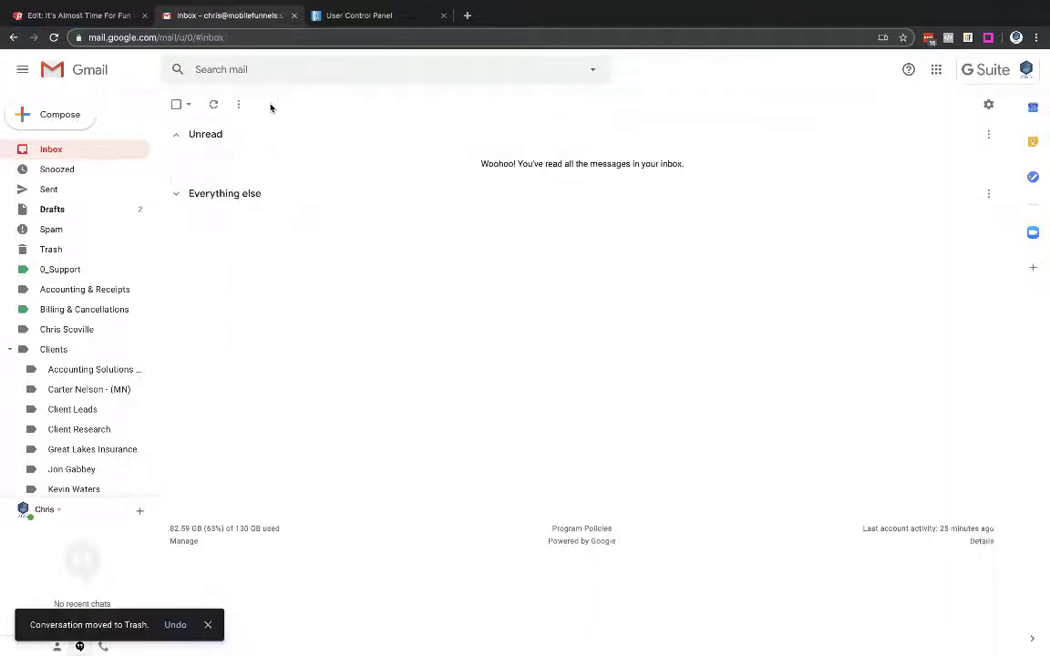
# Submit an autofilled test opt-in on the live Toledo Hair Salon page with Request Appointment
pyautogui.click(100, 18)
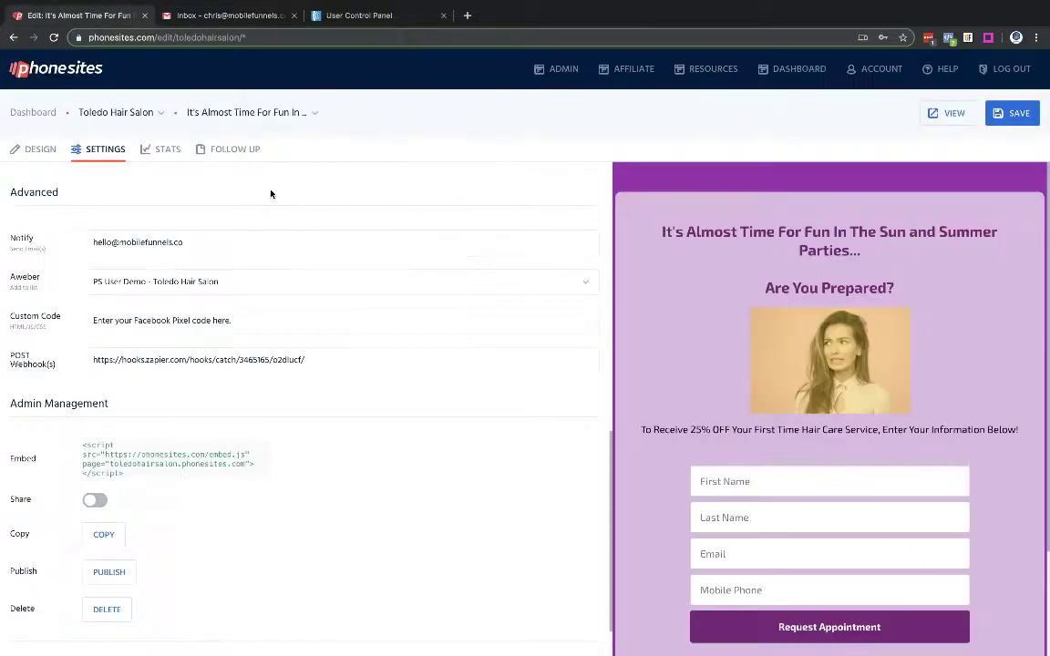
pyautogui.click(953, 113)
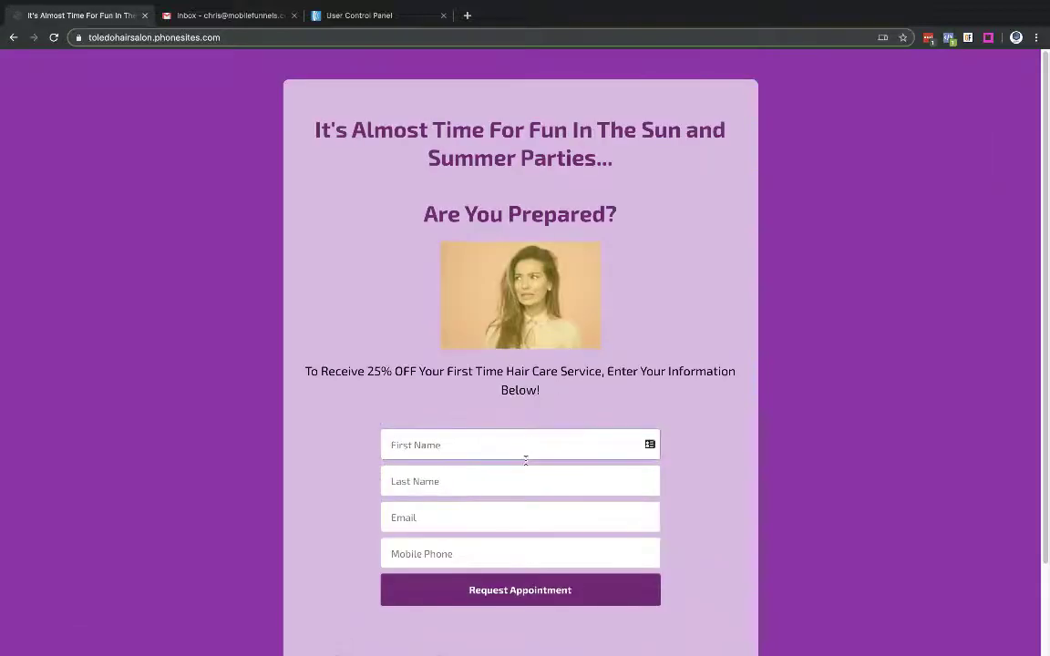
pyautogui.click(516, 444)
pyautogui.click(467, 92)
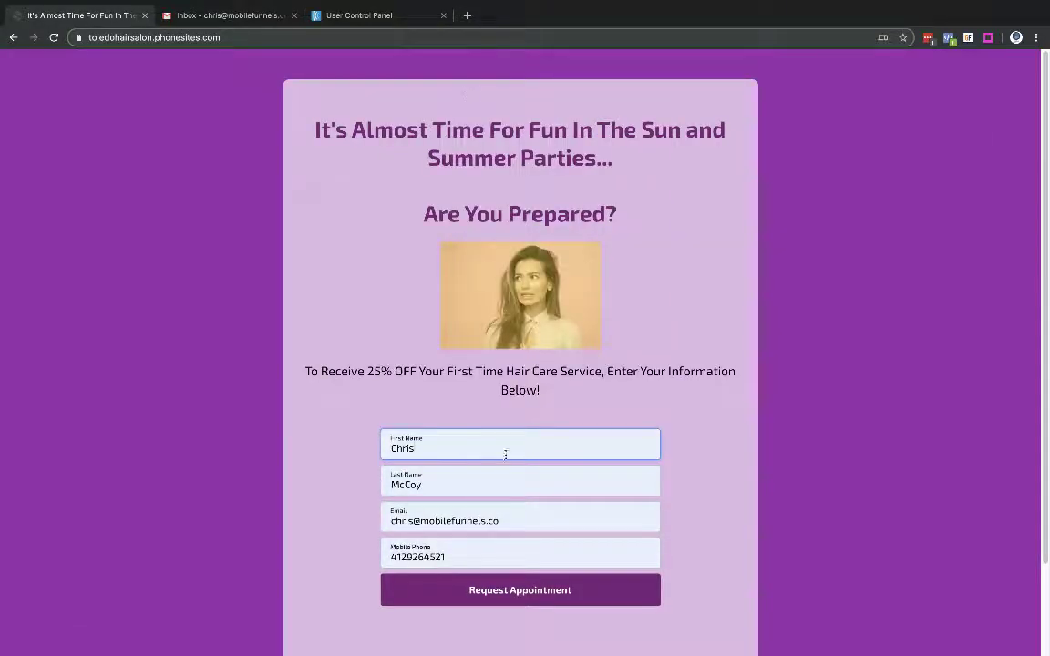
pyautogui.click(509, 593)
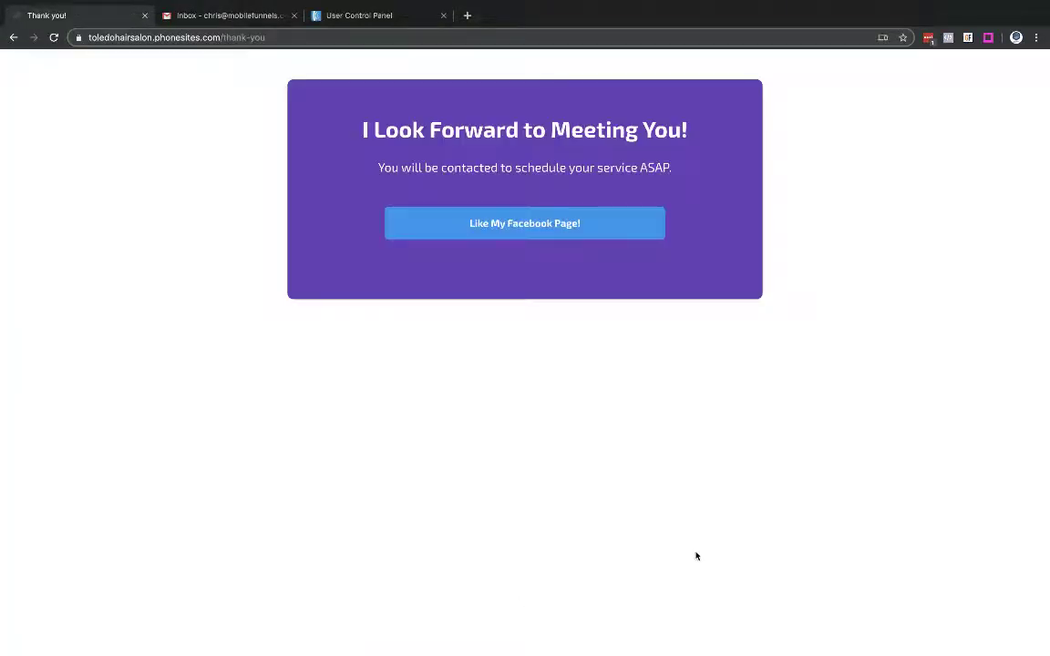
# Confirm the test subscription from the 'Confirm your subscription' email, then delete that email
pyautogui.click(239, 15)
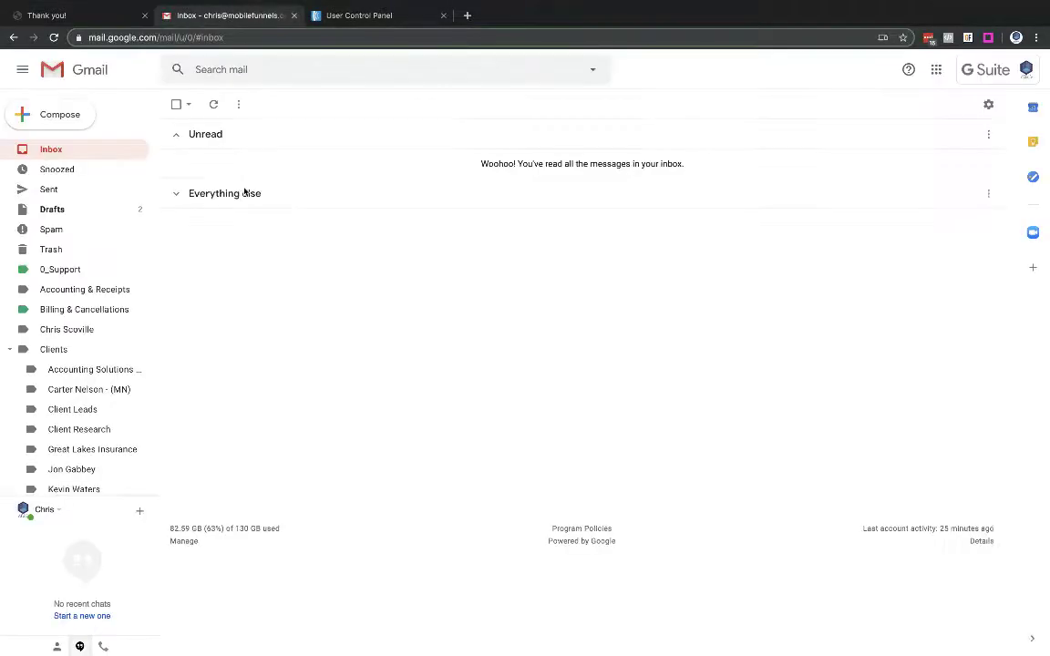
pyautogui.click(379, 164)
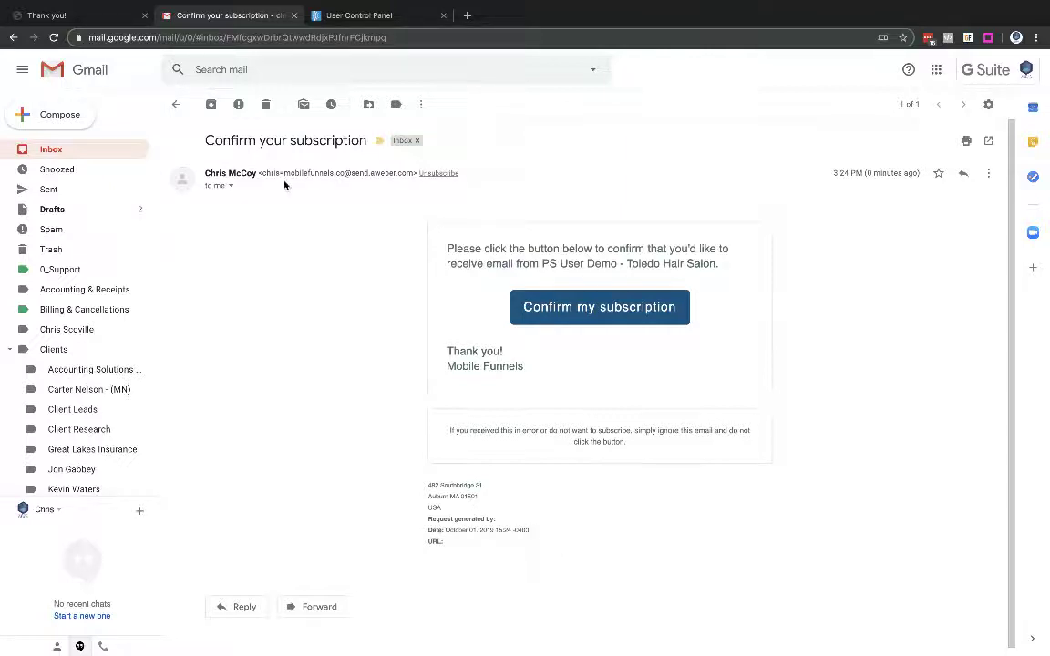
pyautogui.click(325, 18)
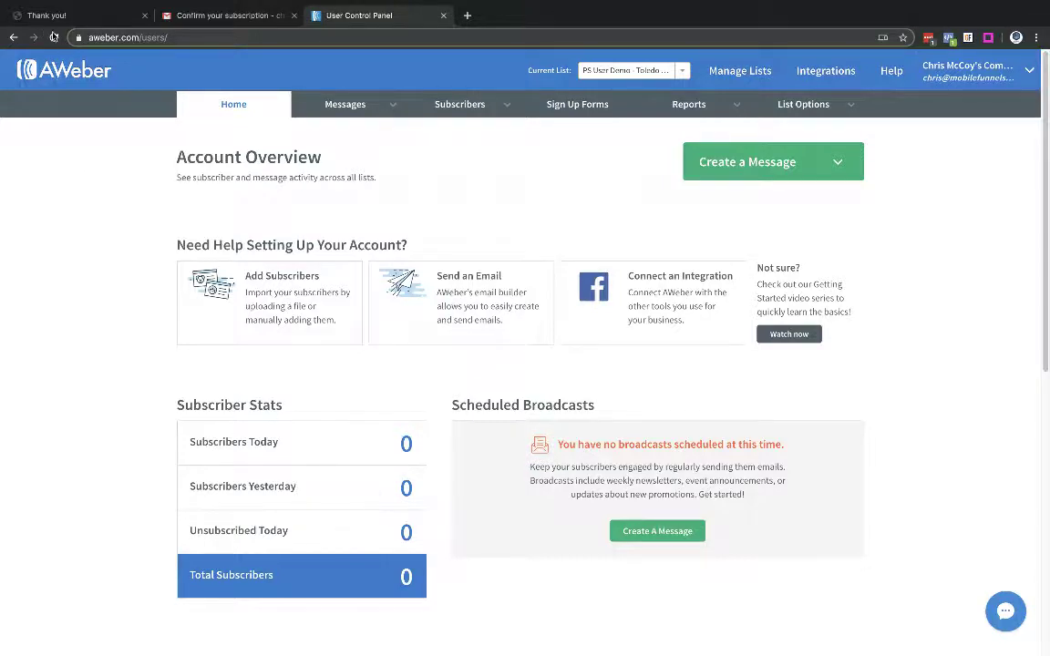
pyautogui.click(212, 314)
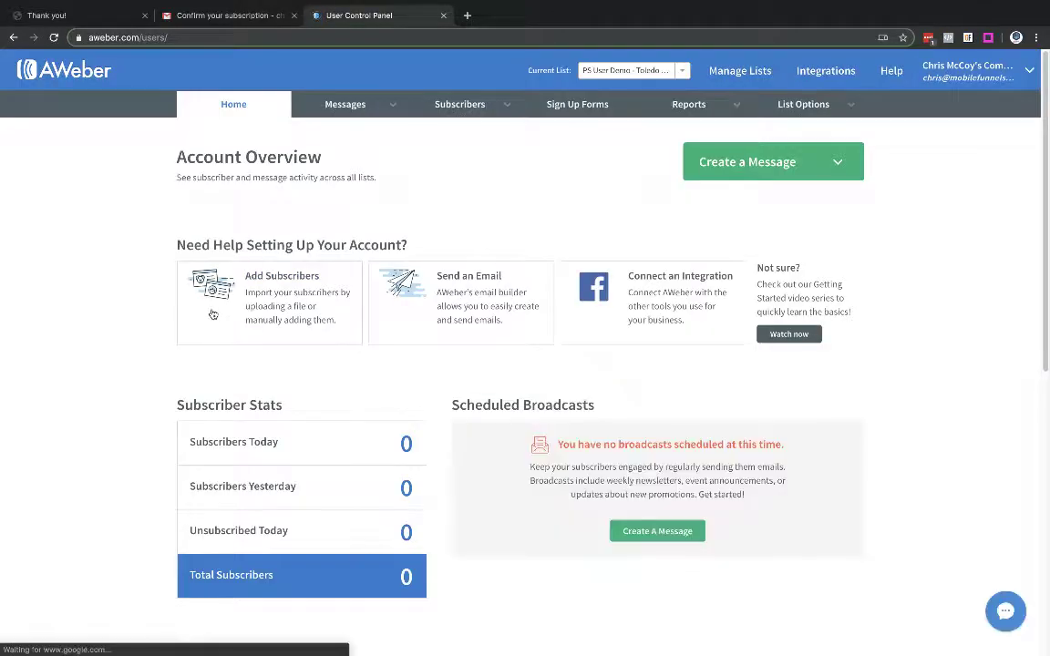
pyautogui.click(222, 19)
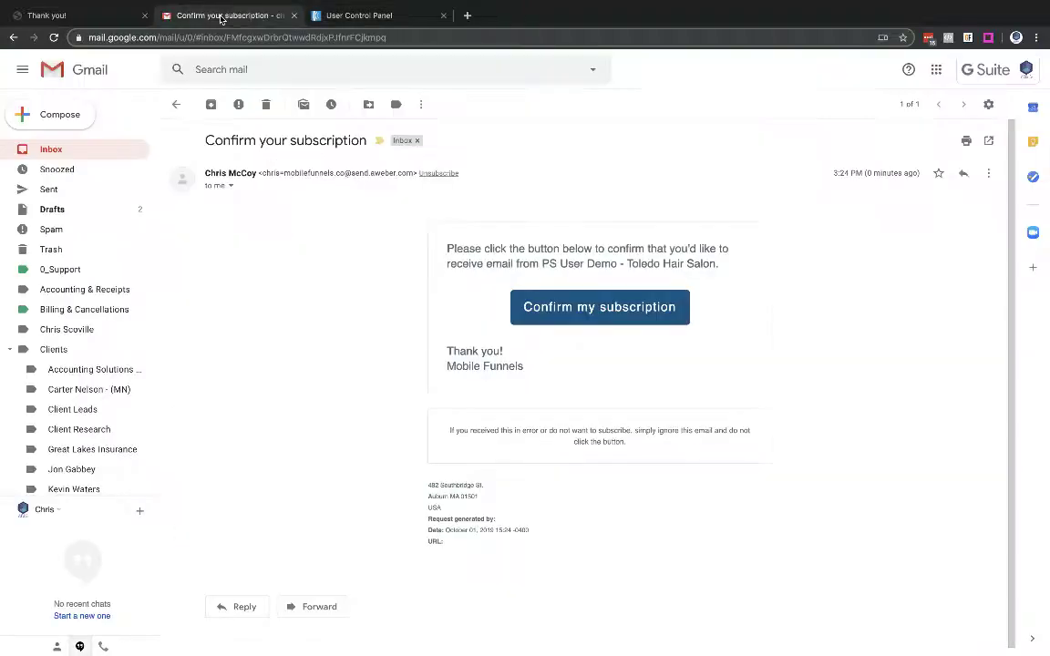
pyautogui.click(592, 312)
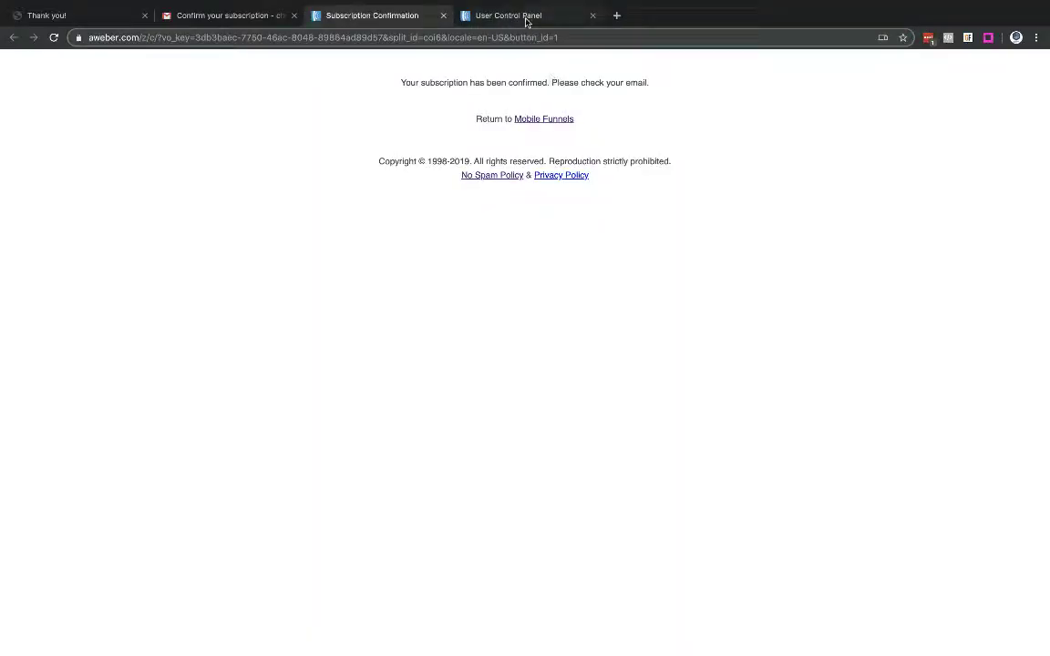
pyautogui.click(233, 19)
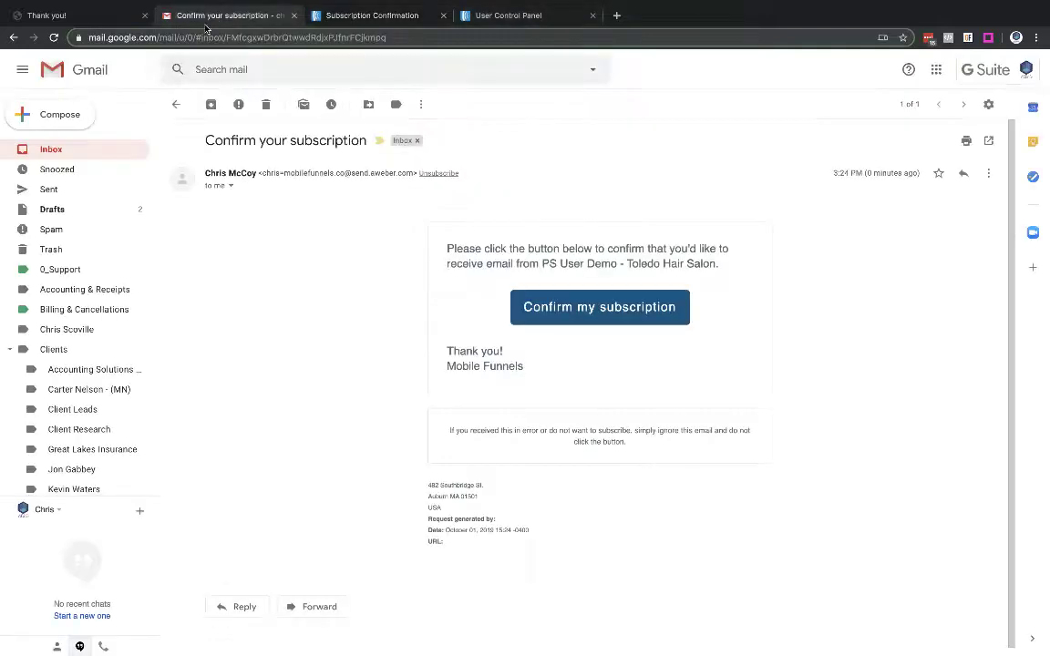
pyautogui.click(265, 103)
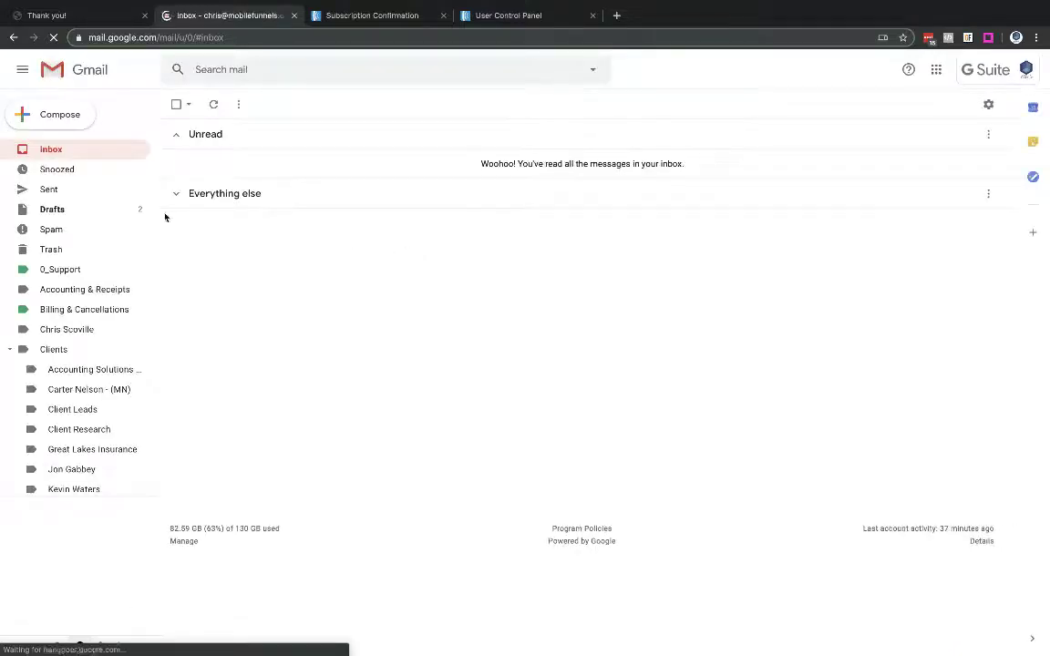
# Reload the AWeber account overview and check List Stats shows 1 subscriber on Toledo Hair Salon
pyautogui.click(489, 15)
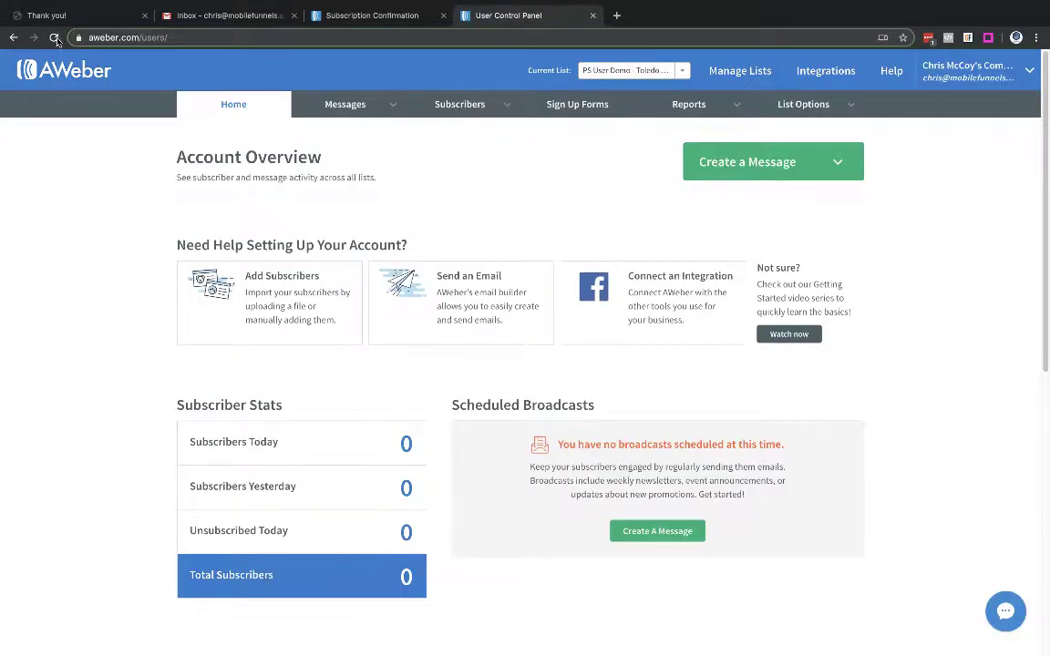
pyautogui.click(71, 62)
pyautogui.scroll(-4, 407, 576)
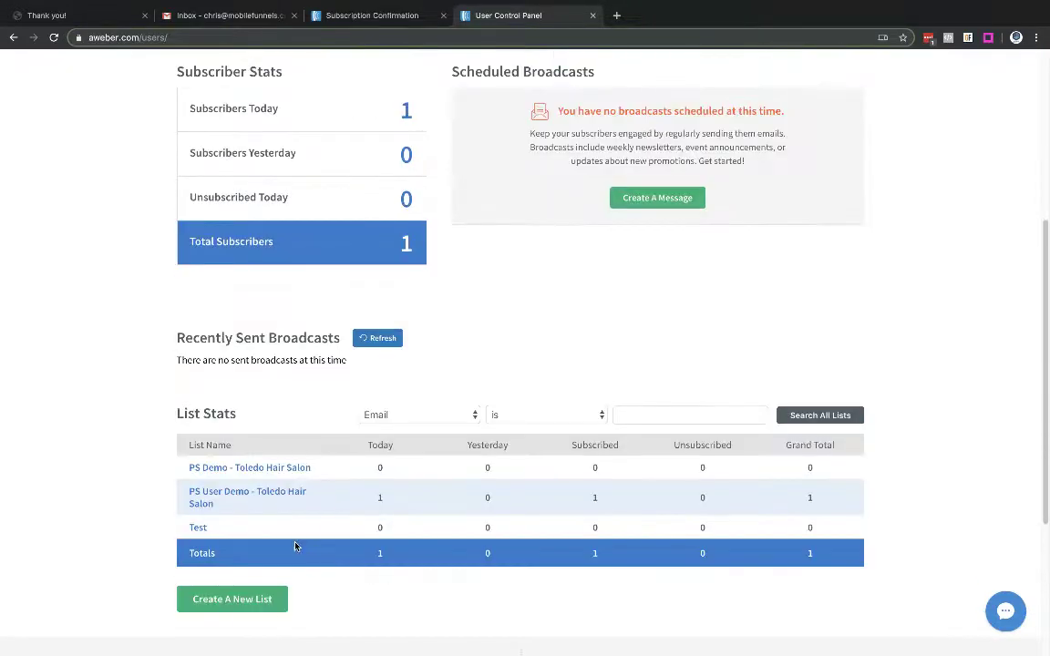